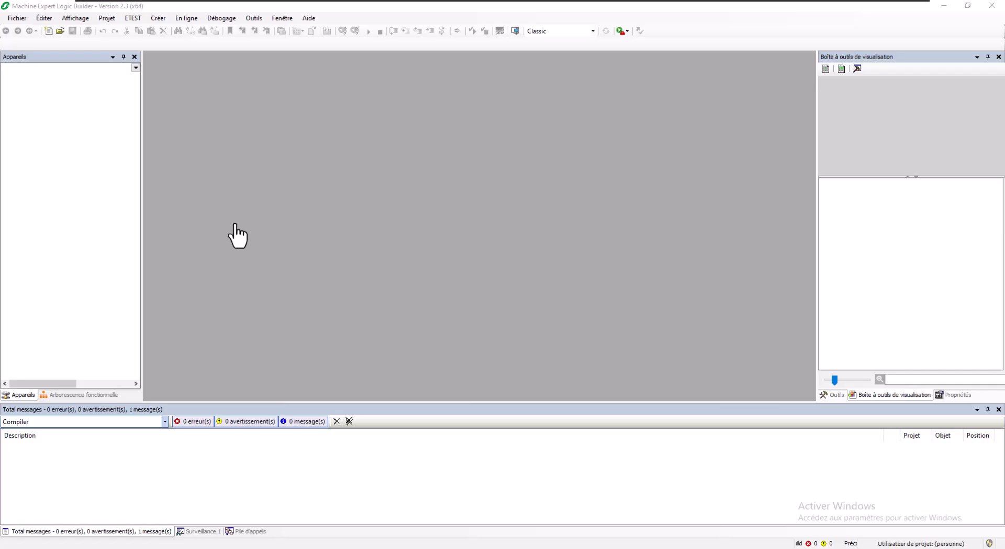
# - Create a new TM262M35MESS8T project named 'ME V2.3 - M262 - Import_Export utilisateurs'
pyautogui.click(18, 17)
pyautogui.click(13, 20)
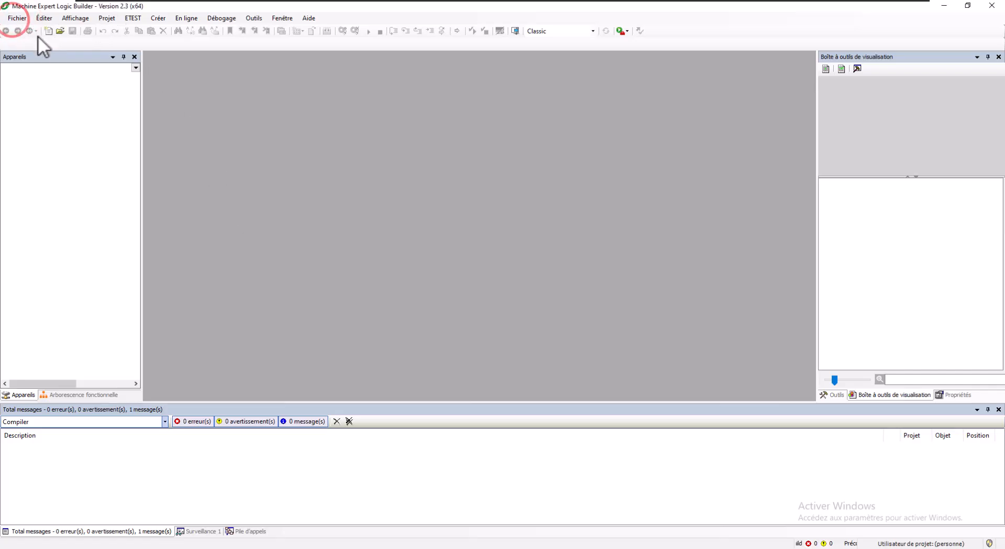
pyautogui.click(27, 32)
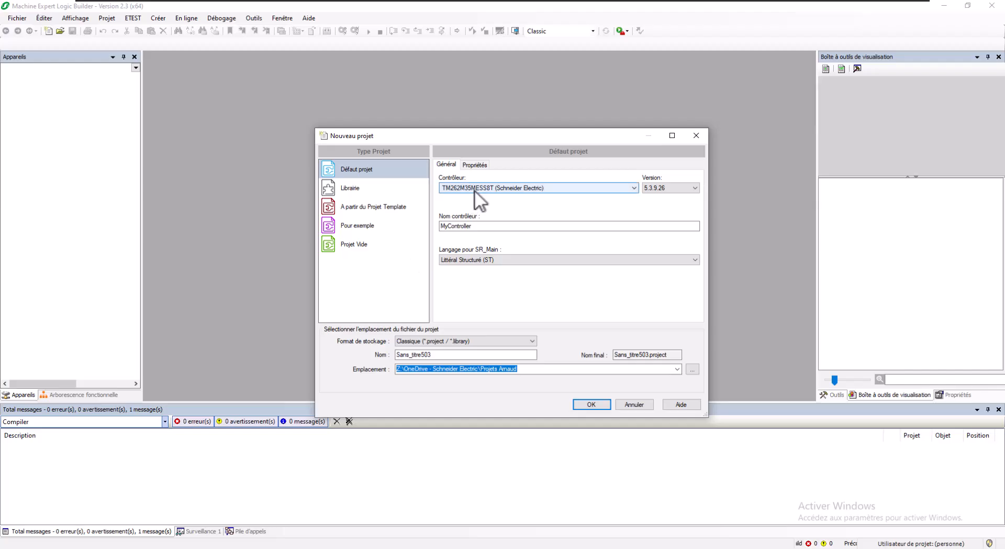
pyautogui.doubleClick(430, 354)
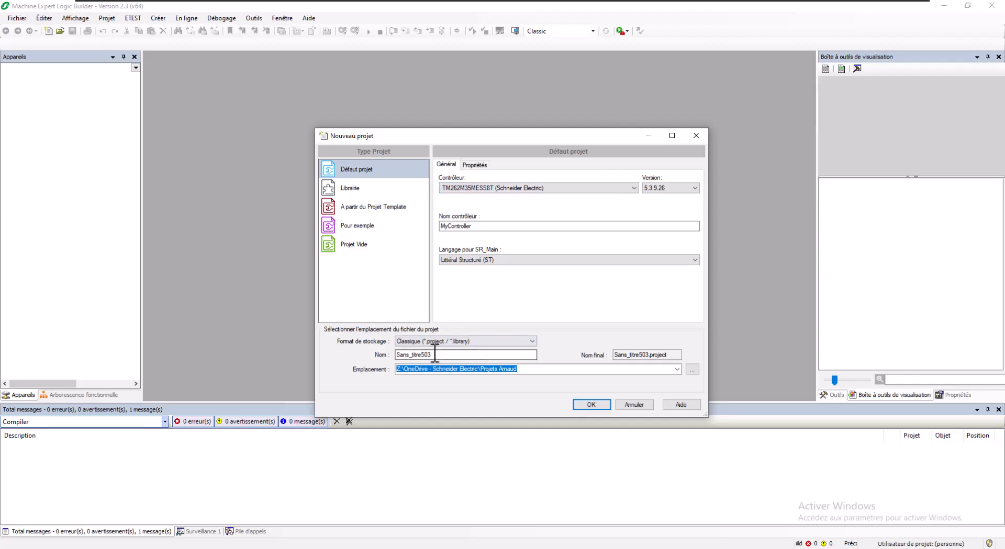
pyautogui.write('ME ')
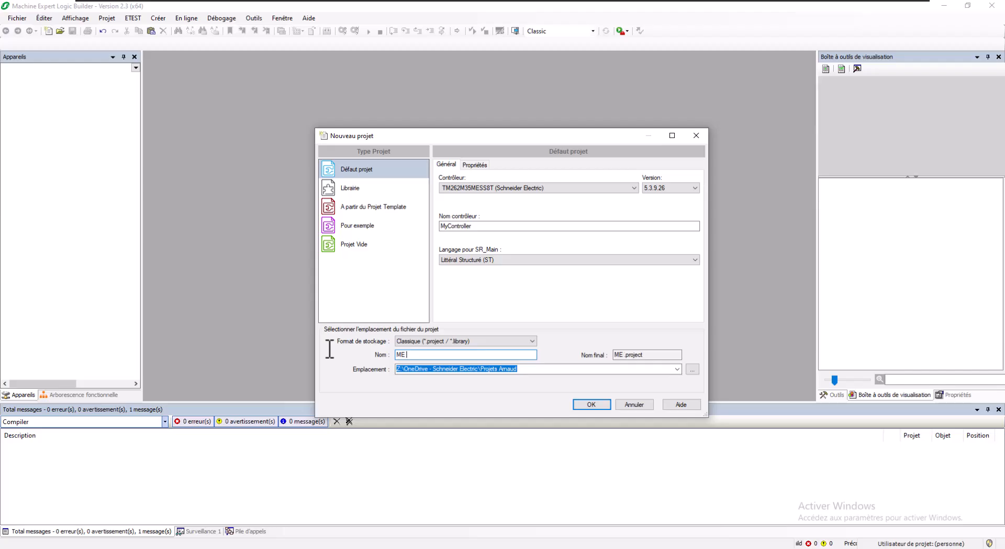
pyautogui.write('V2.3 - M262 - Import_Export utilisateurs')
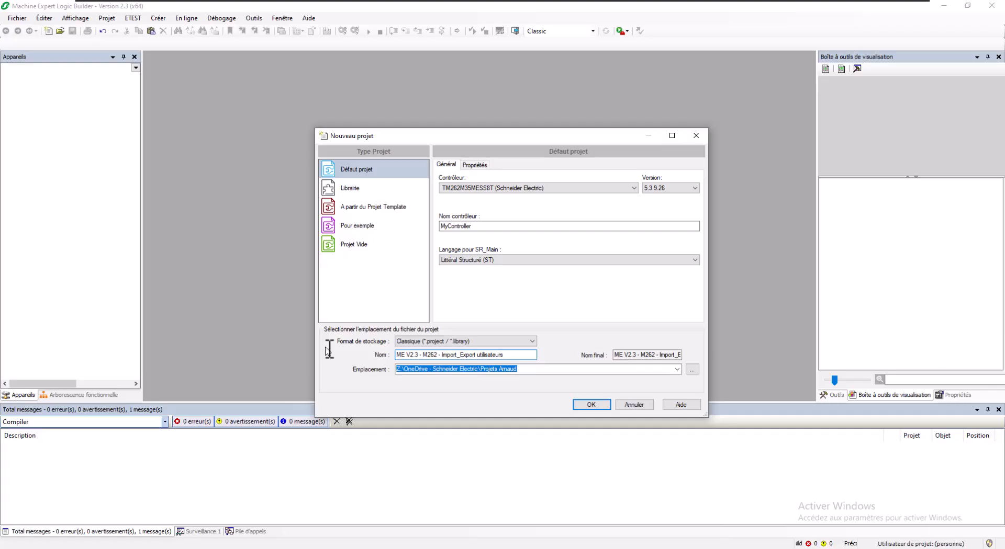
pyautogui.click(604, 407)
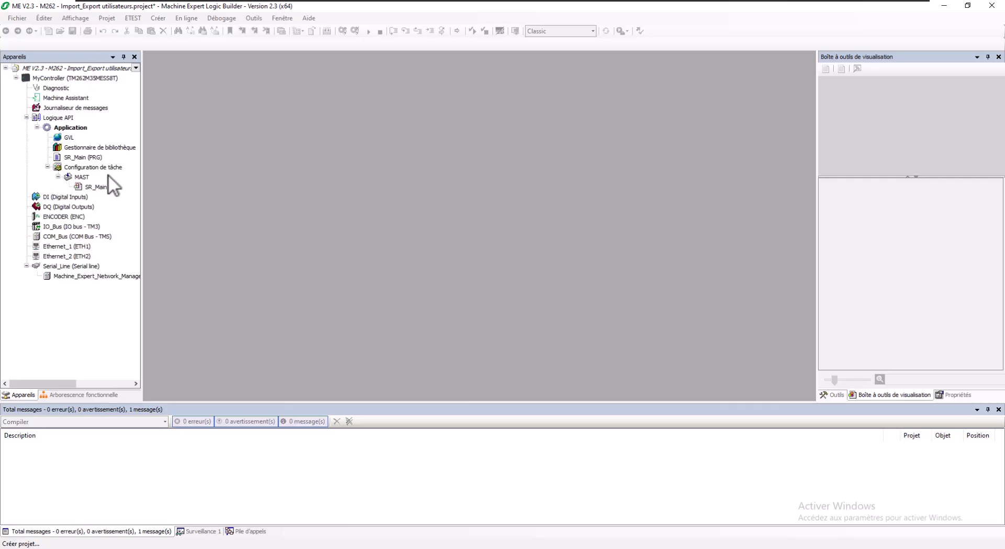
# - Open the Ethernet_2 (ETH2) port settings and keep its fixed IP address at 0.0.0.0
pyautogui.click(90, 158)
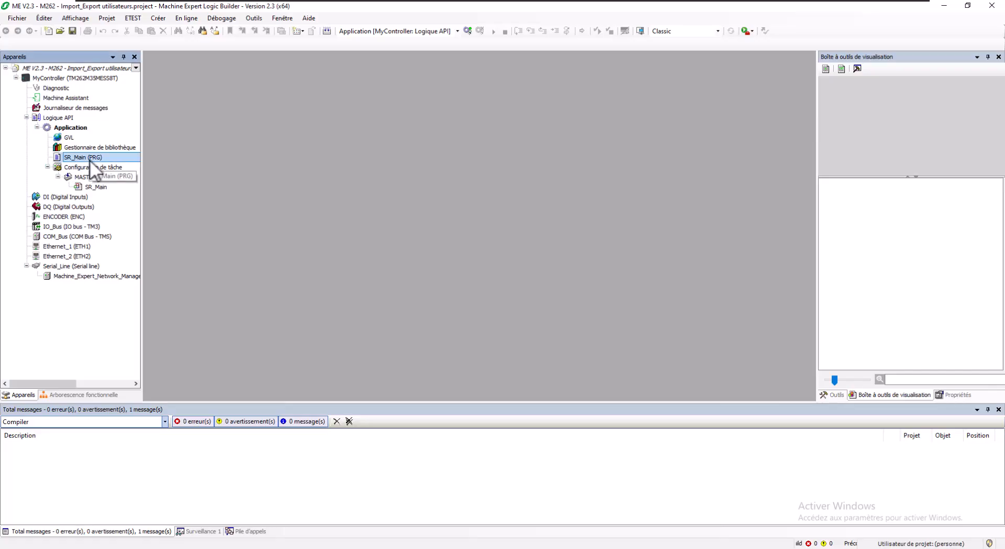
pyautogui.doubleClick(81, 255)
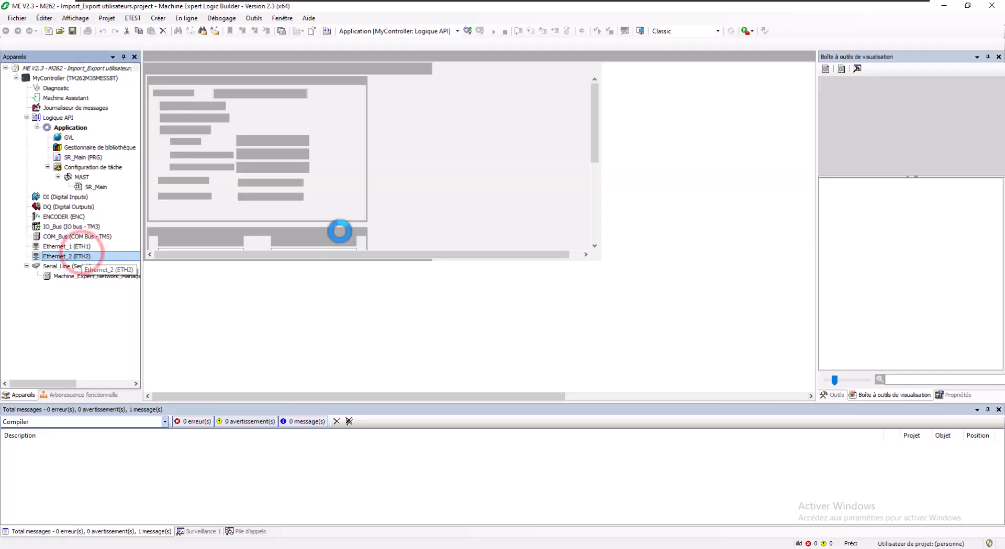
pyautogui.click(245, 140)
pyautogui.write('192 . 168 . 0 . 62')
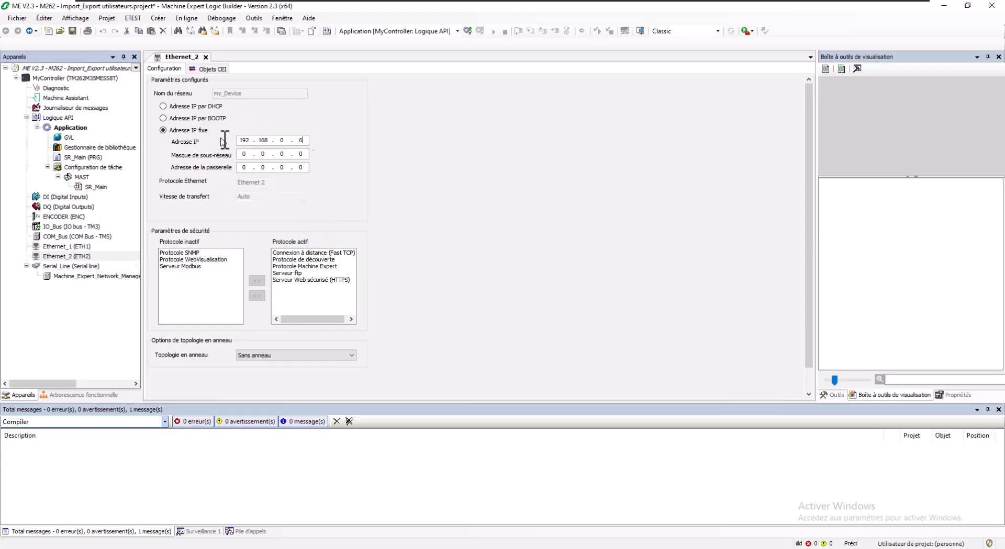
pyautogui.press('Tab')
pyautogui.write('0')
pyautogui.press('Tab')
pyautogui.hotkey('shift', 'Tab')
pyautogui.press('Right')
pyautogui.press('Right')
pyautogui.press('Right')
pyautogui.press('BackSpace')
pyautogui.press('BackSpace')
pyautogui.press('BackSpace')
pyautogui.write('0..0')
pyautogui.click(78, 78)
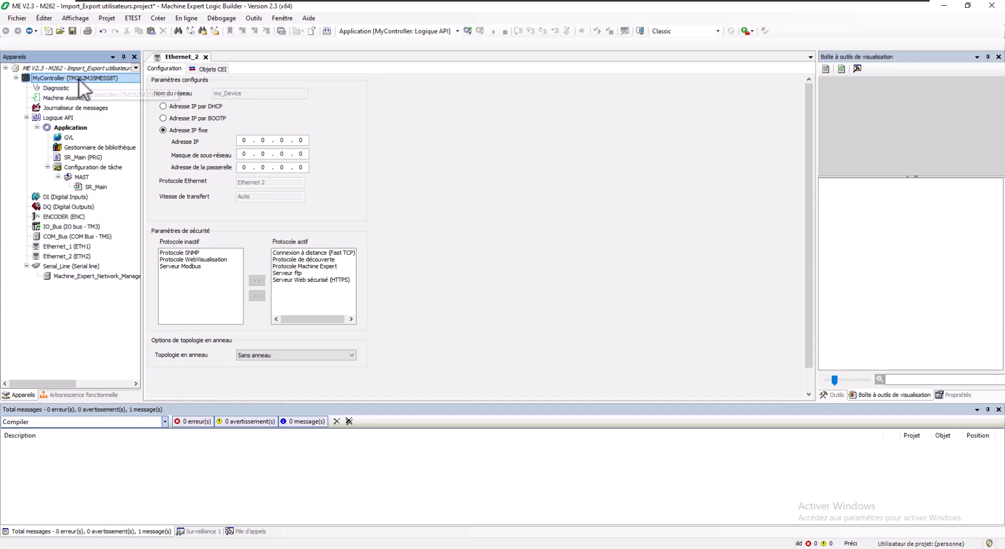
# - Set MyController's connection mode to IP address (Fast TCP) and select the TM262-35 controller
pyautogui.doubleClick(78, 78)
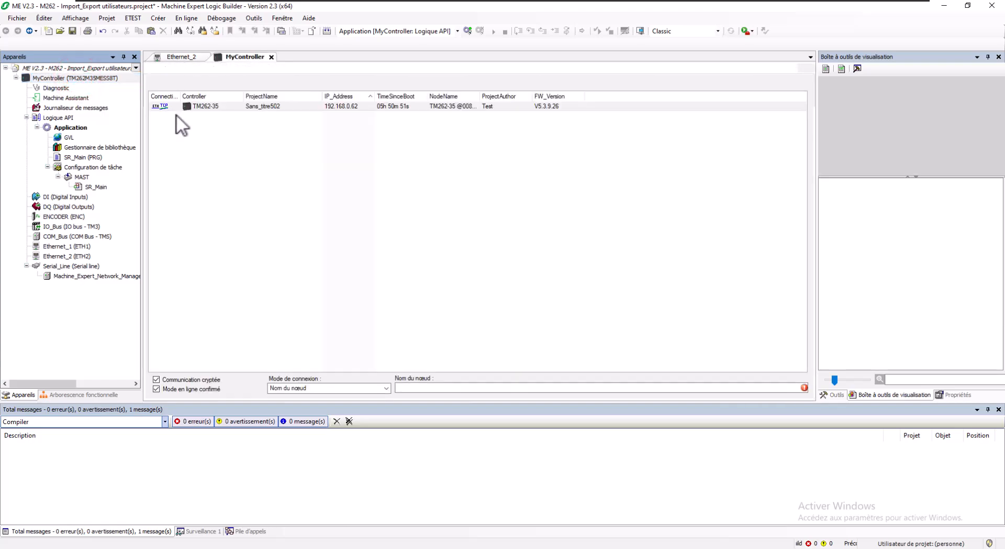
pyautogui.click(386, 388)
pyautogui.click(307, 404)
pyautogui.click(303, 107)
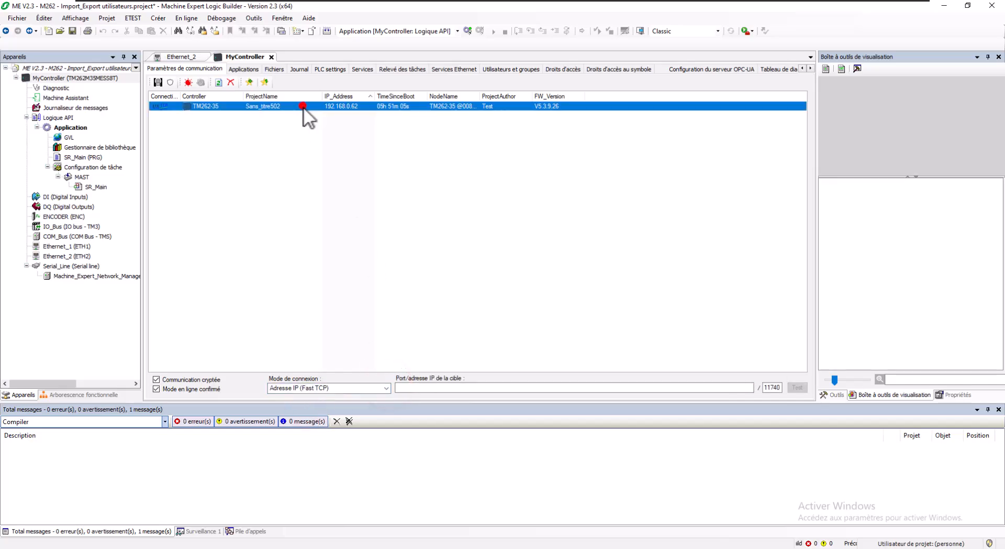
# - Synchronise the controller's users and groups and log in as Admin
pyautogui.click(517, 68)
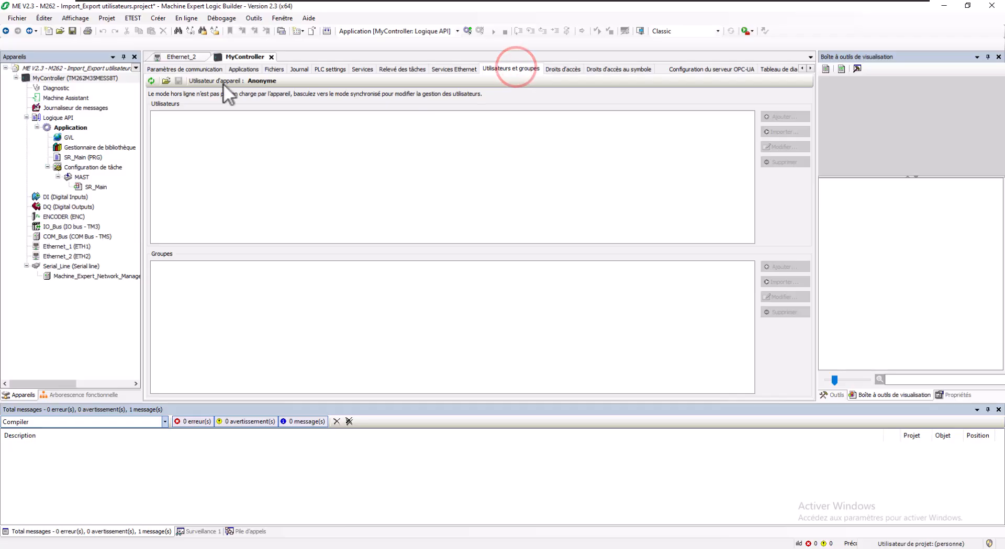
pyautogui.click(151, 80)
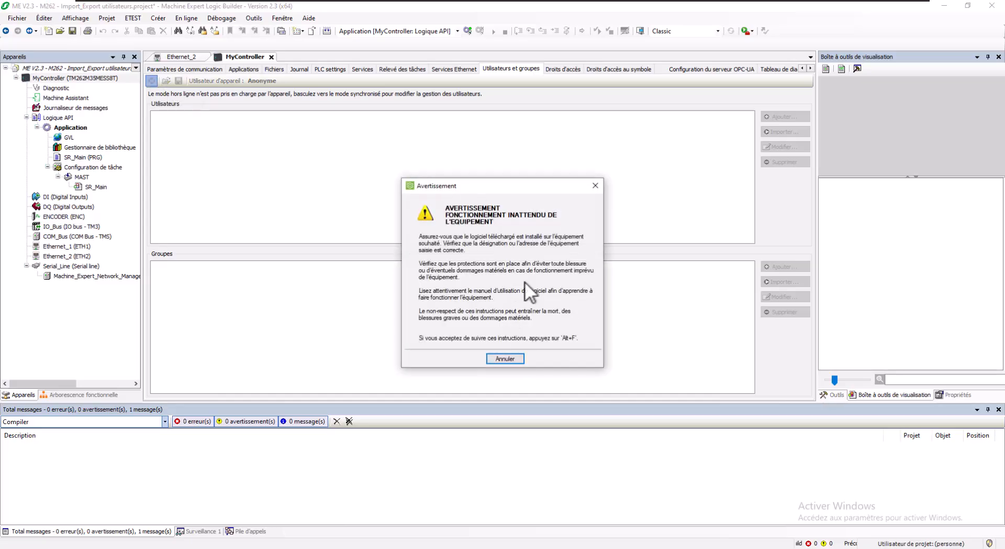
pyautogui.hotkey('alt', 'f')
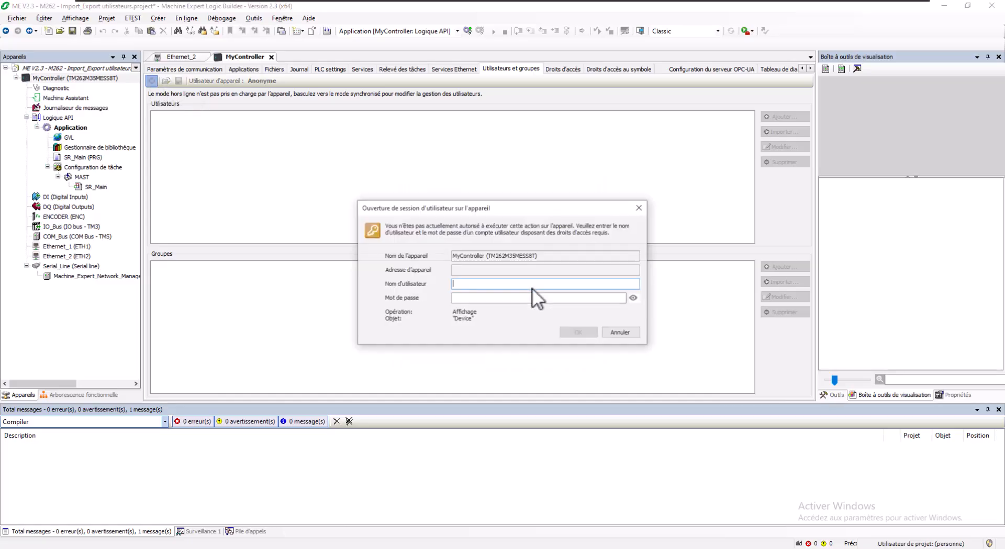
pyautogui.write('Admin')
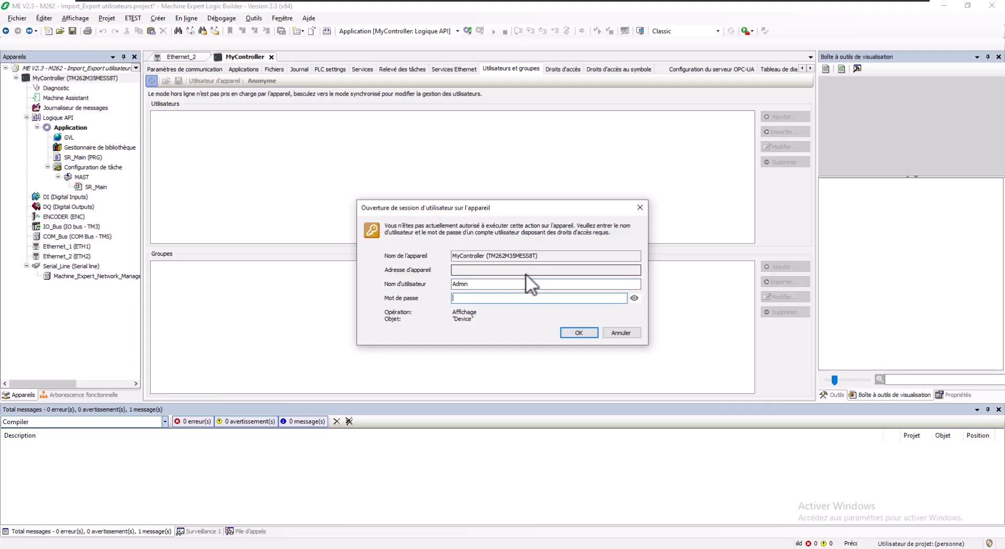
pyautogui.write('**********')
pyautogui.click(588, 333)
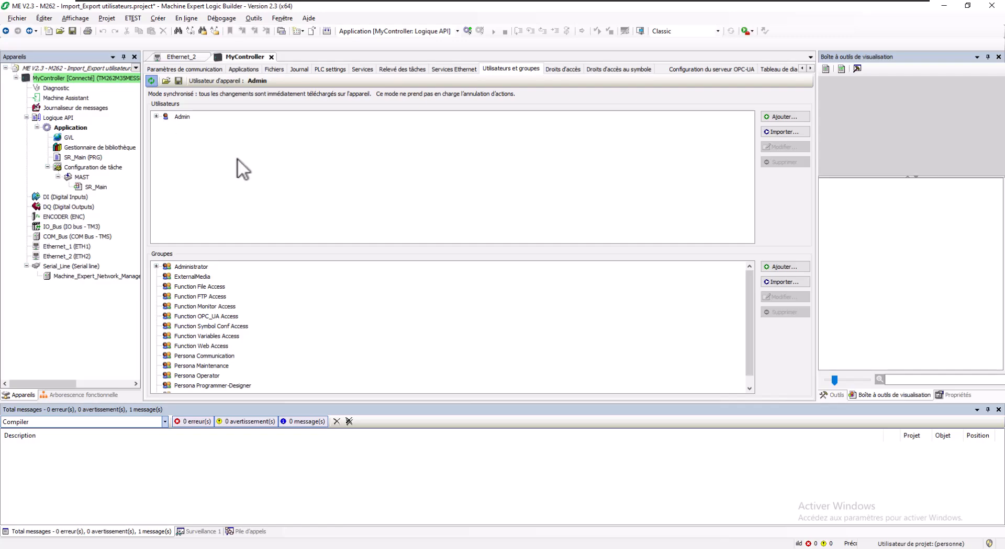
# - Start a new user named FileAccess with Function File Access as its default group
pyautogui.click(782, 116)
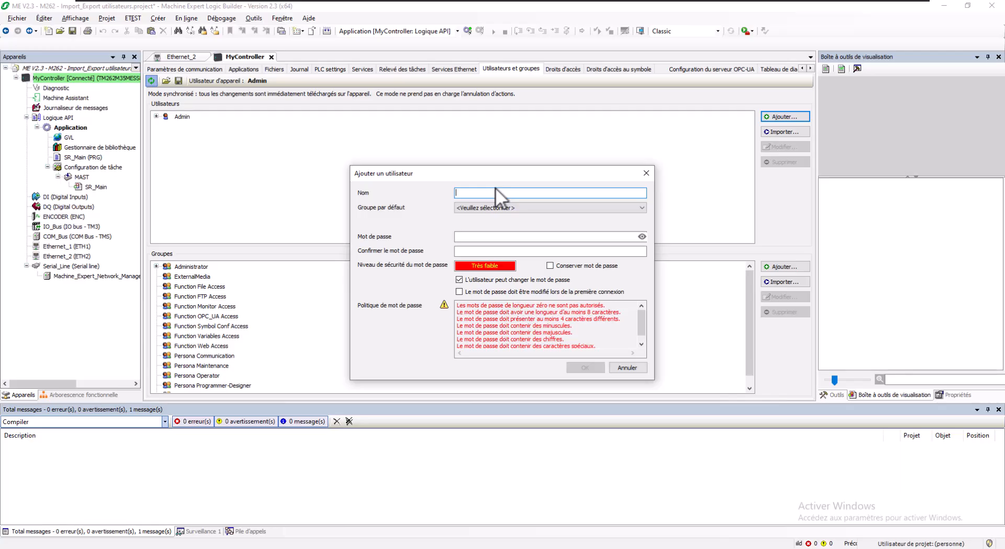
pyautogui.write('FileAccee')
pyautogui.click(507, 206)
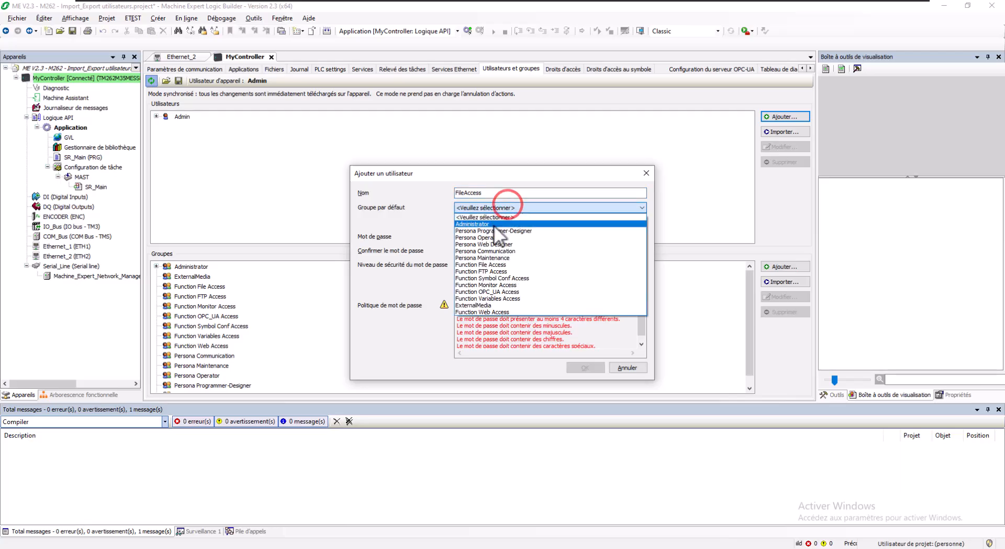
pyautogui.click(500, 265)
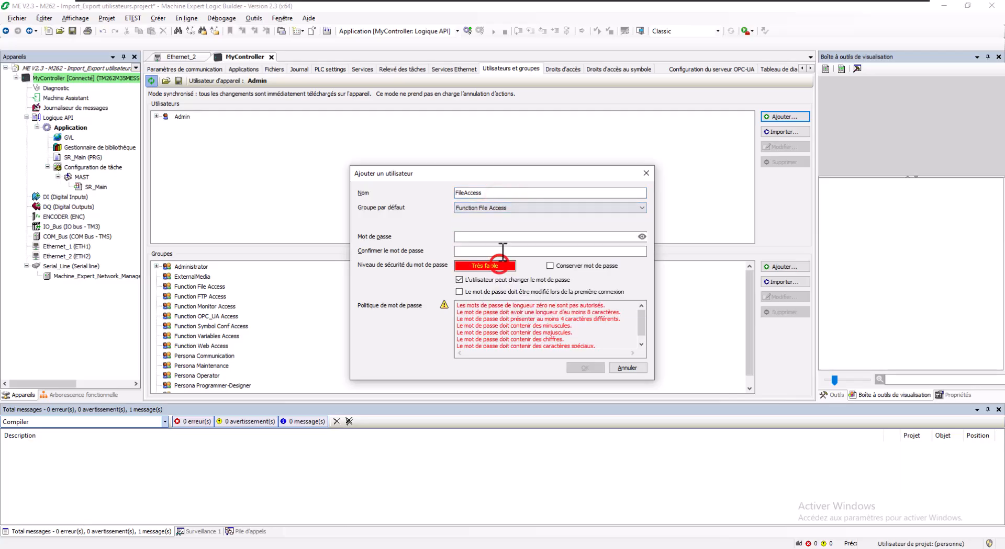
# - Enter and confirm the FileAccess user's password, then add the user
pyautogui.click(485, 236)
pyautogui.write('••••')
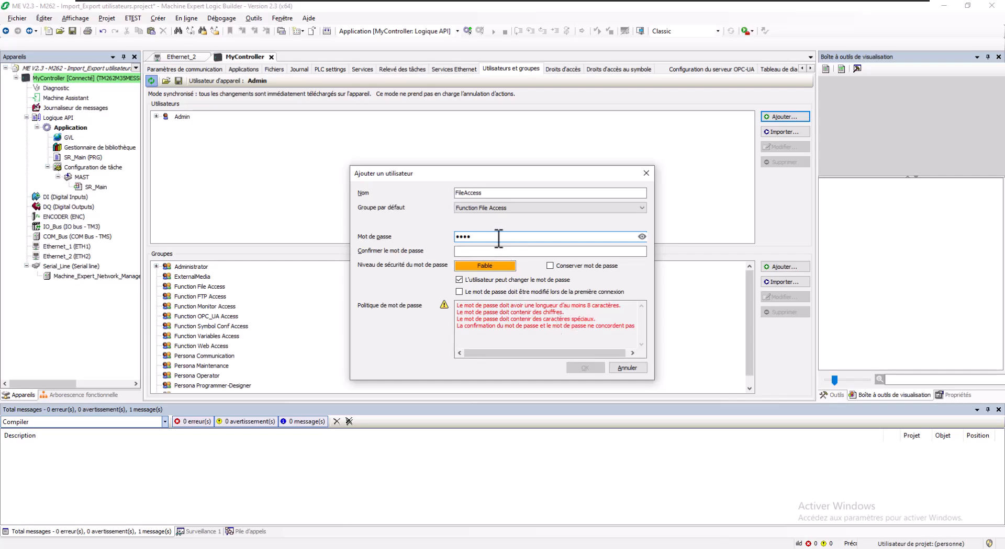
pyautogui.doubleClick(485, 190)
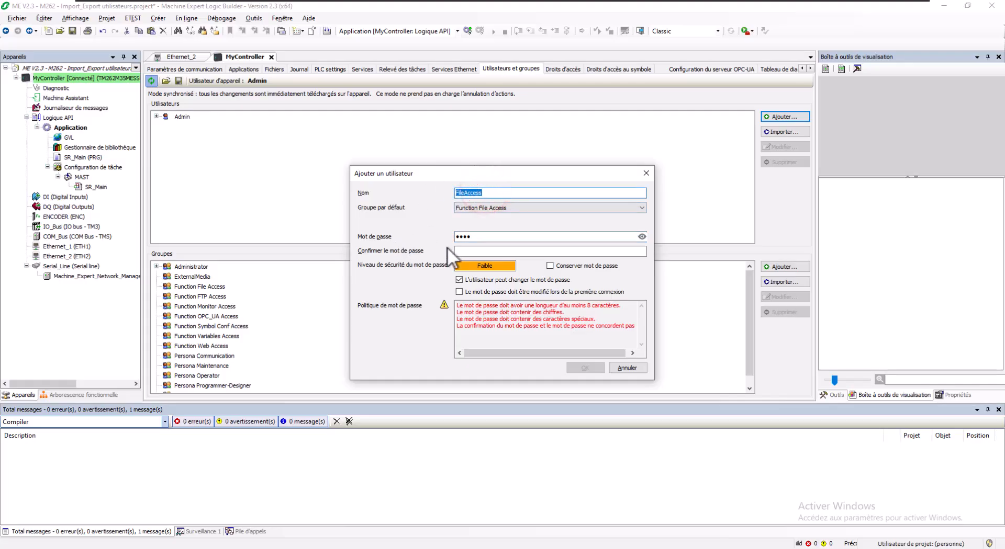
pyautogui.doubleClick(477, 236)
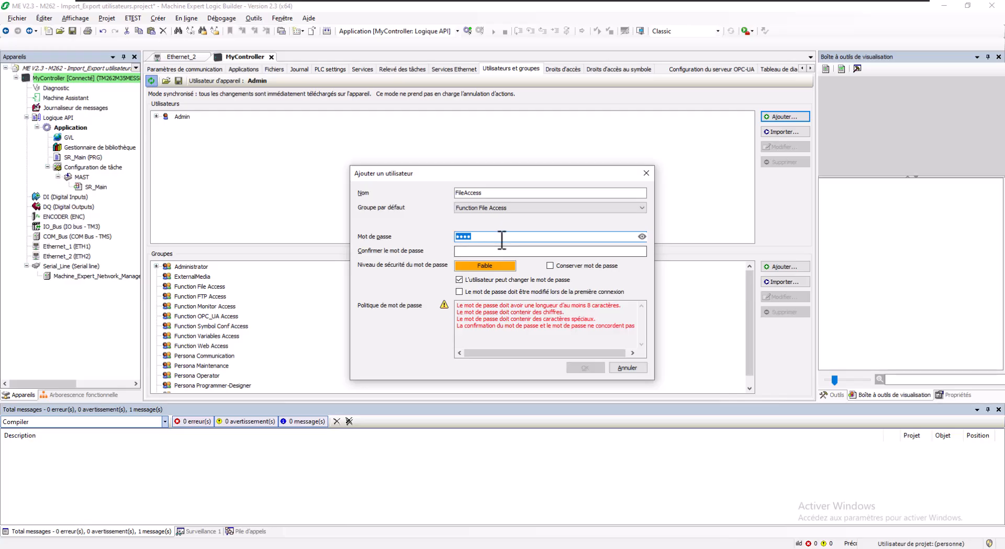
pyautogui.click(640, 237)
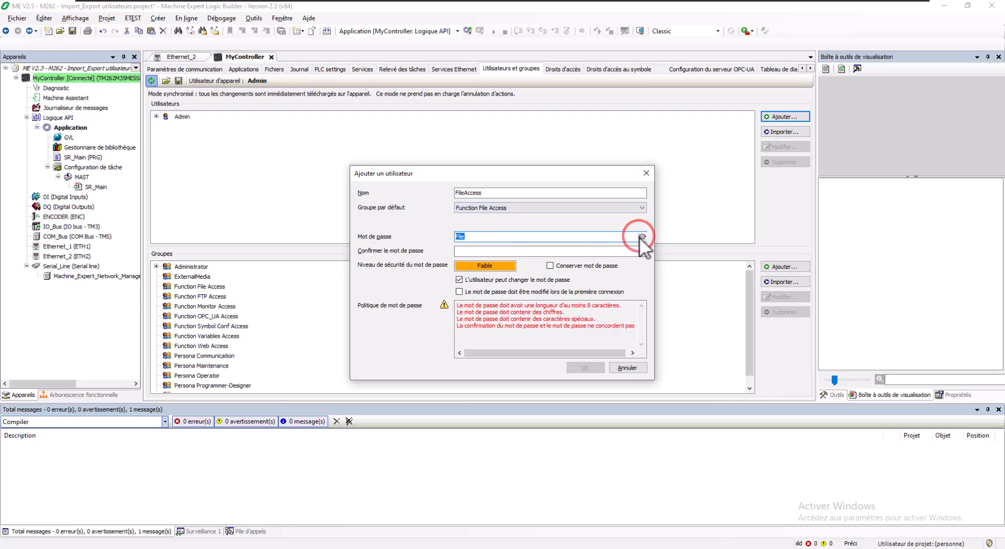
pyautogui.doubleClick(521, 236)
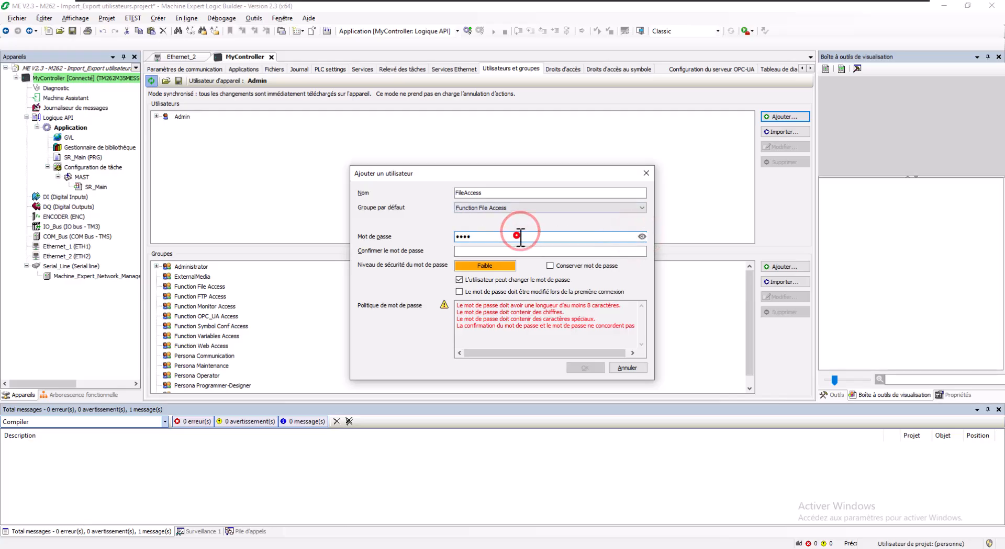
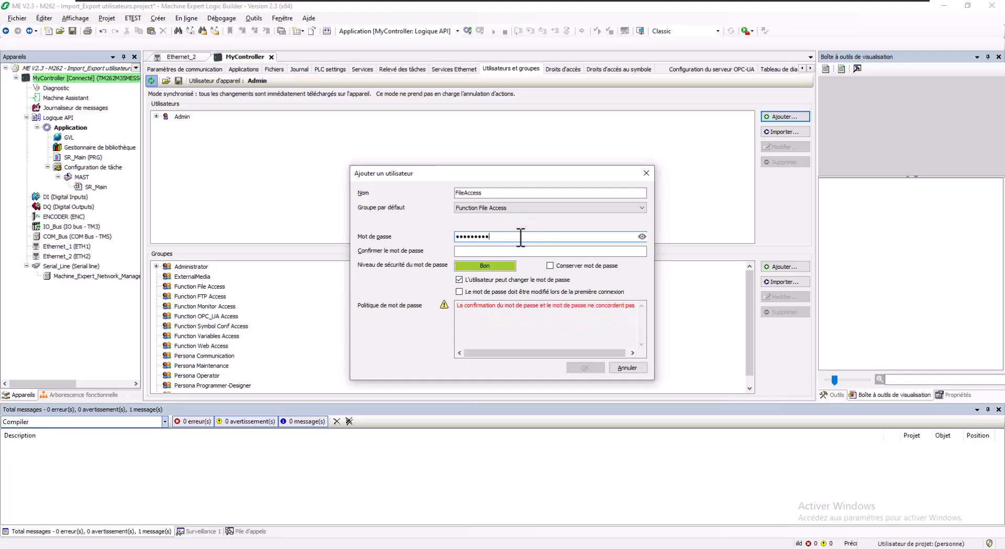
pyautogui.click(642, 237)
pyautogui.moveTo(492, 236); pyautogui.dragTo(437, 236)
pyautogui.click(479, 251)
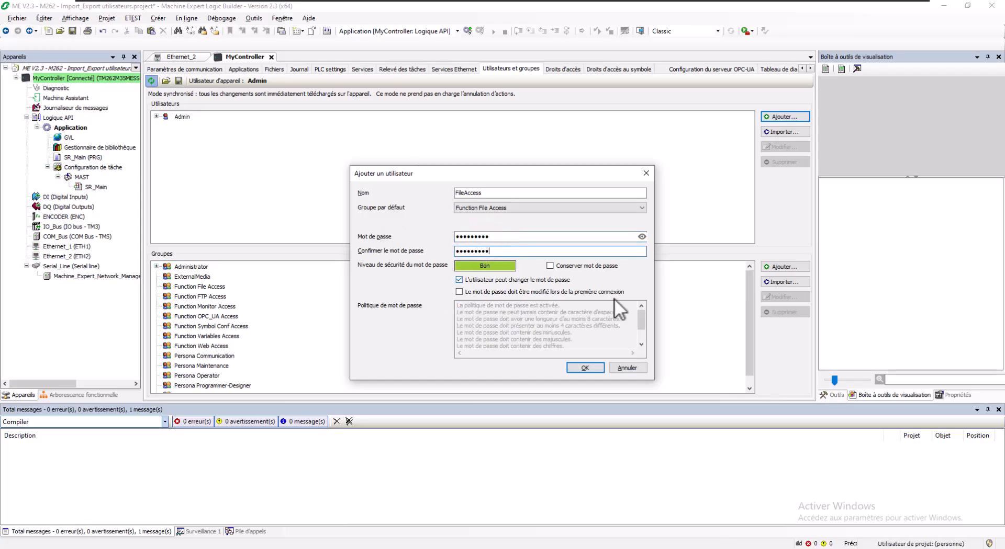
pyautogui.click(577, 367)
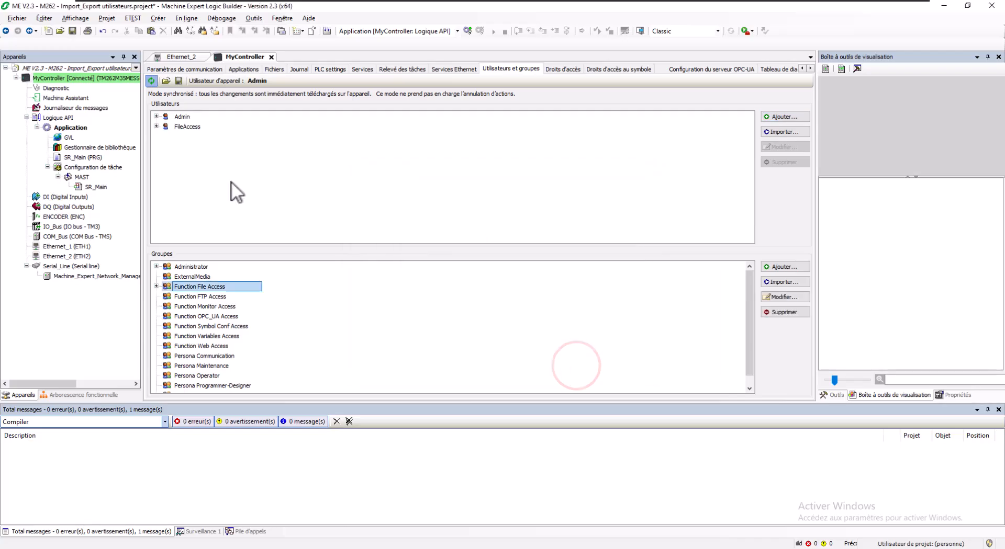
# - Add user FTPAccess with default group Function FTP Access and a confirmed password
pyautogui.click(771, 117)
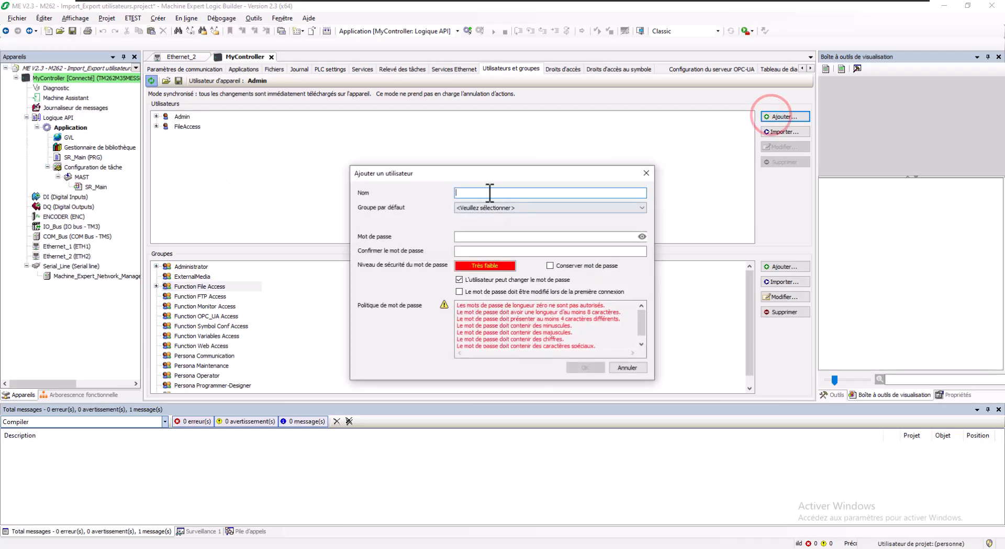
pyautogui.write('FTI')
pyautogui.write('Access')
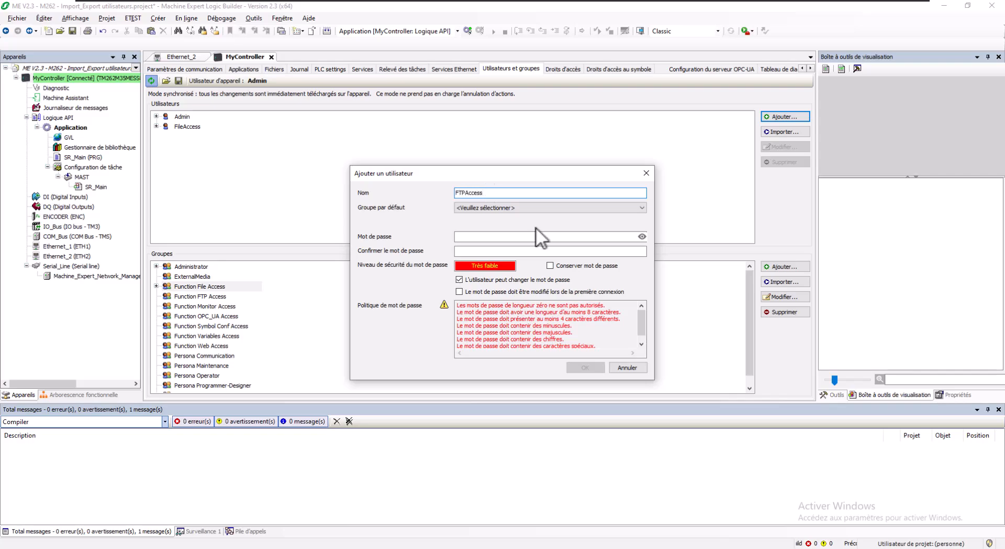
pyautogui.click(536, 209)
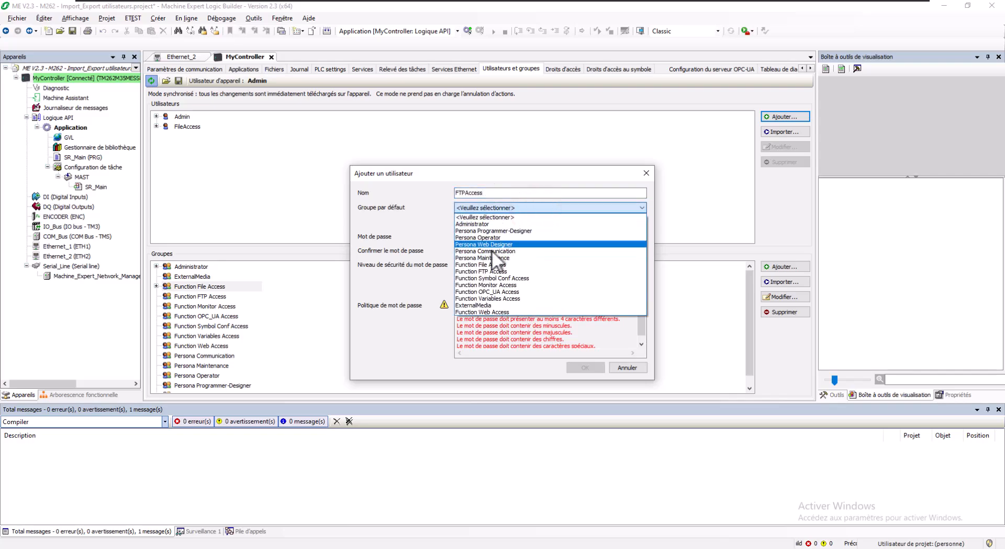
pyautogui.click(491, 271)
pyautogui.click(490, 237)
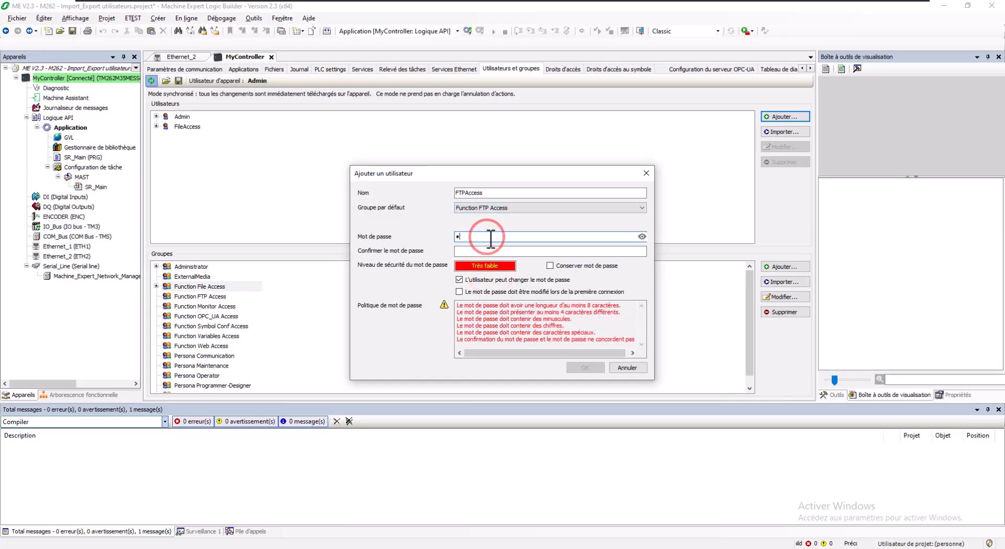
pyautogui.press('Tab')
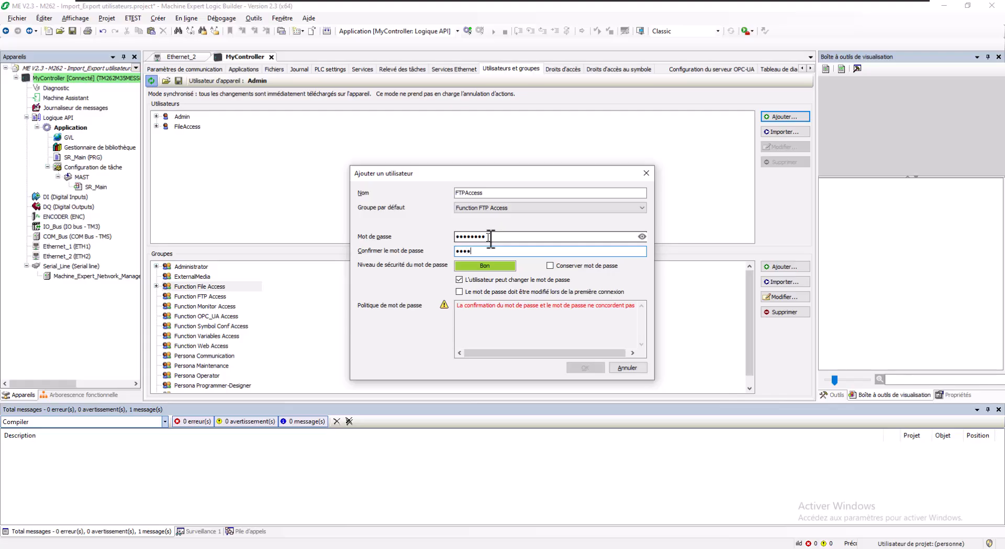
pyautogui.click(641, 236)
pyautogui.click(585, 367)
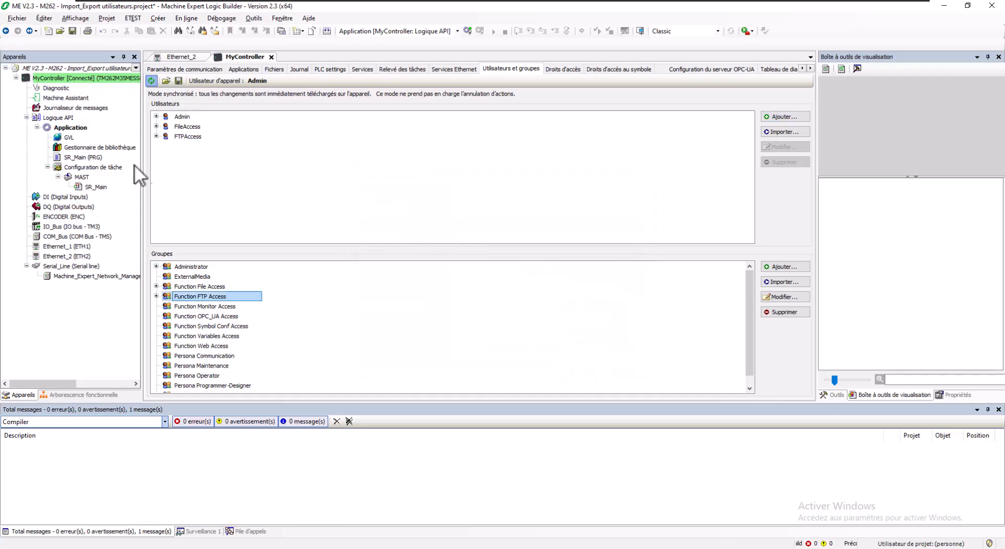
# - Add a new user with Administrator as default group and a confirmed password
pyautogui.click(785, 117)
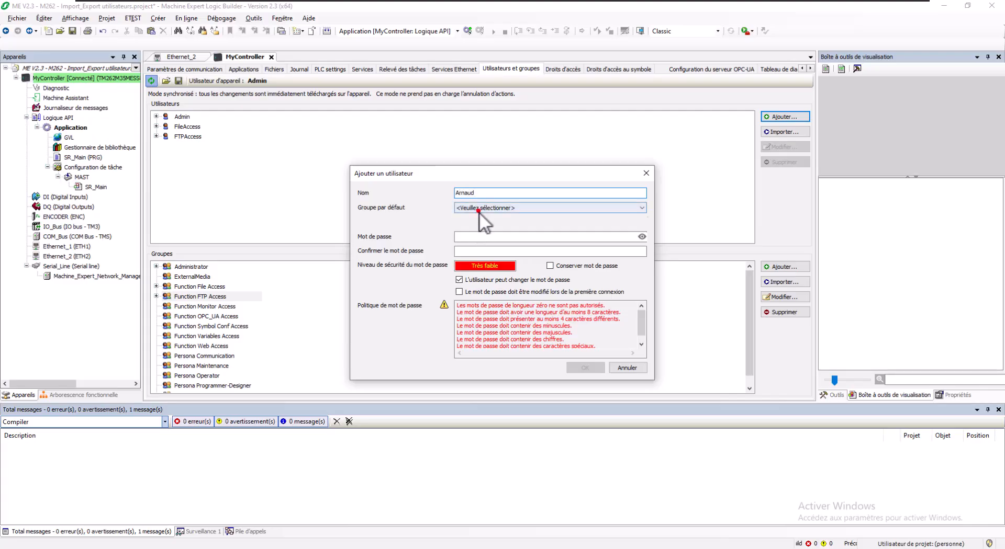
pyautogui.click(478, 209)
pyautogui.click(476, 217)
pyautogui.click(477, 237)
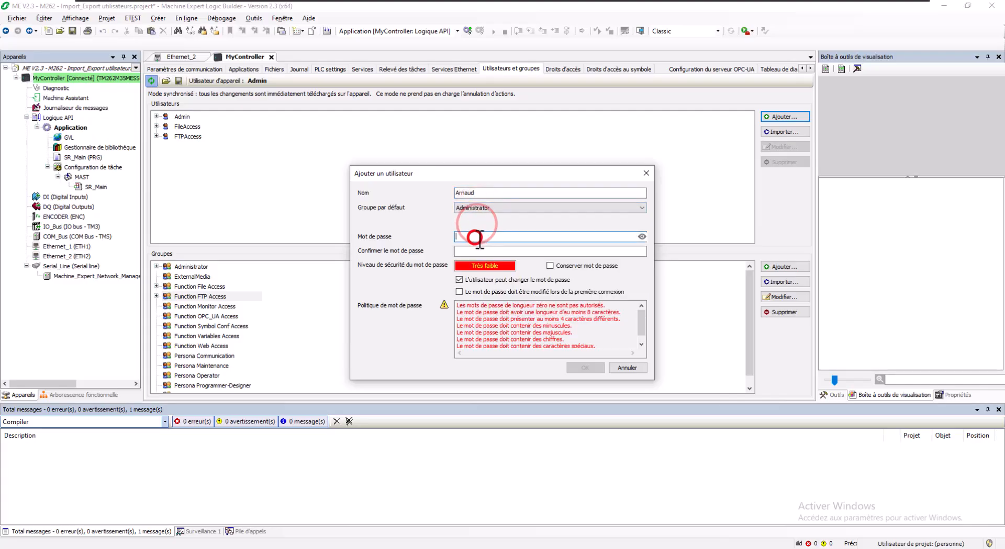
pyautogui.write('••••••••••••')
pyautogui.press('Tab')
pyautogui.write('••••••••••••')
pyautogui.click(585, 368)
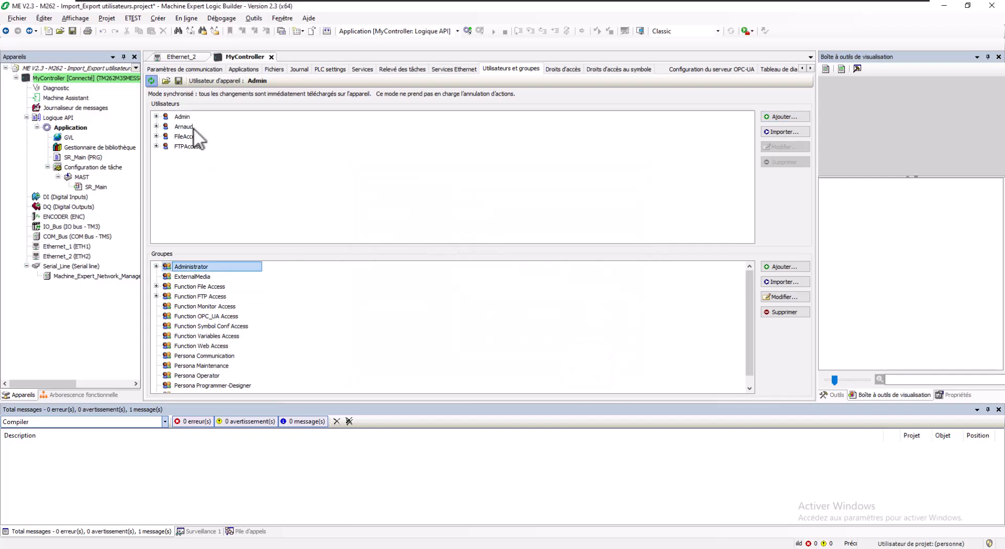
# - Expand the users and the Administrator group to show Admin and the new user as members
pyautogui.click(156, 126)
pyautogui.click(156, 117)
pyautogui.click(156, 116)
pyautogui.click(180, 136)
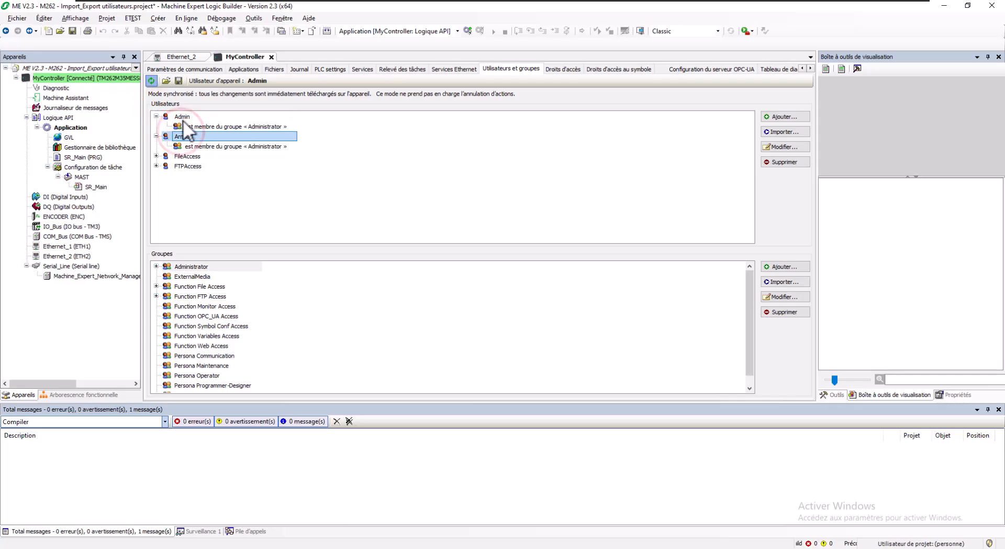
pyautogui.click(184, 117)
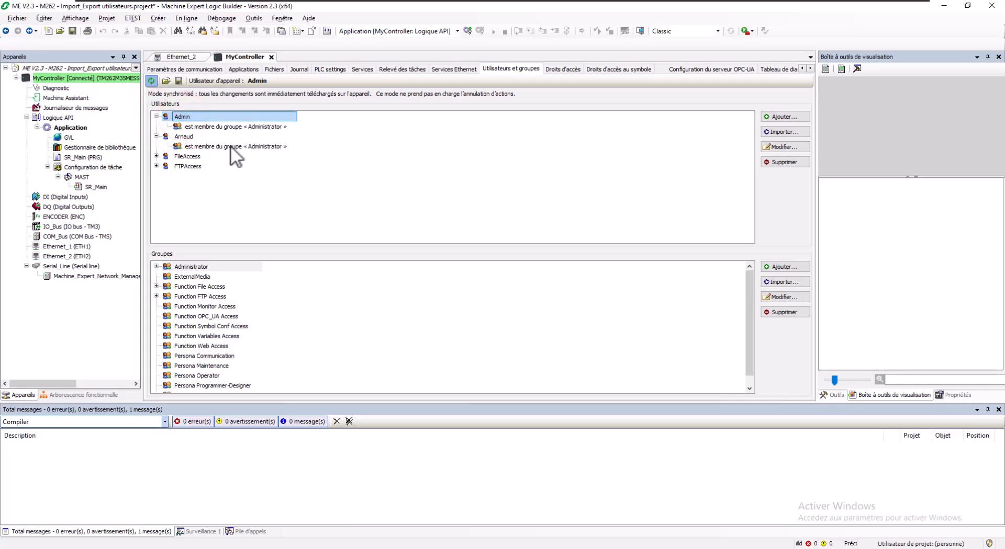
pyautogui.click(156, 266)
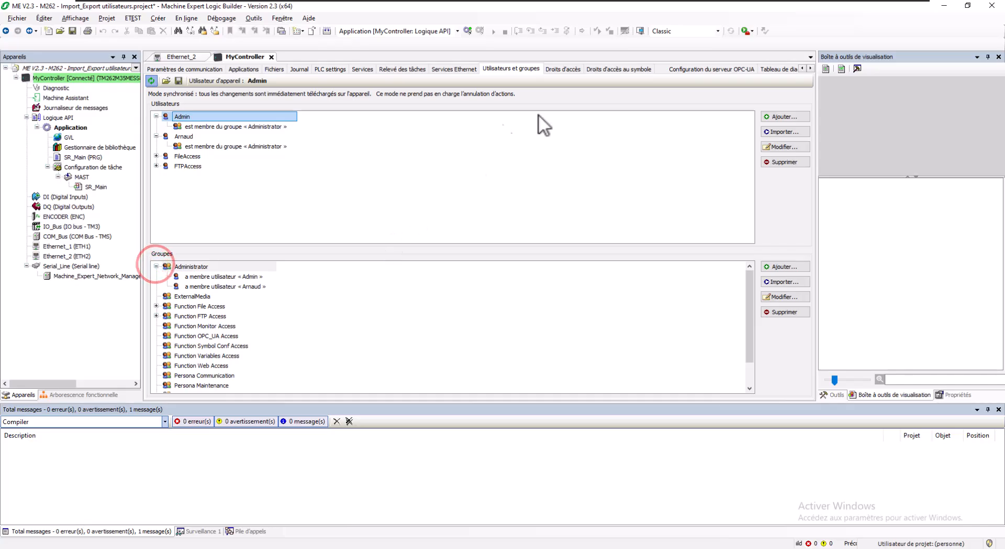
pyautogui.click(575, 68)
pyautogui.click(150, 81)
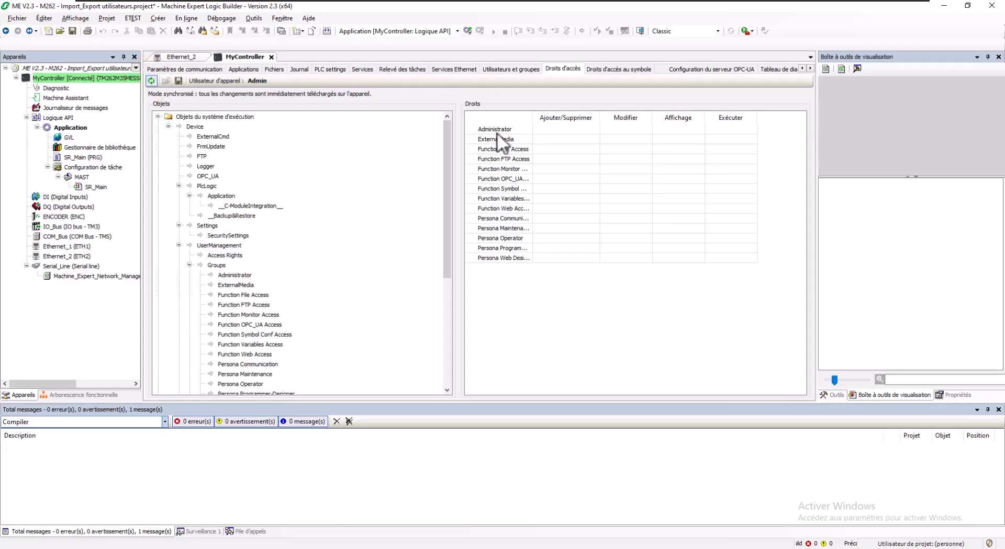
pyautogui.click(241, 275)
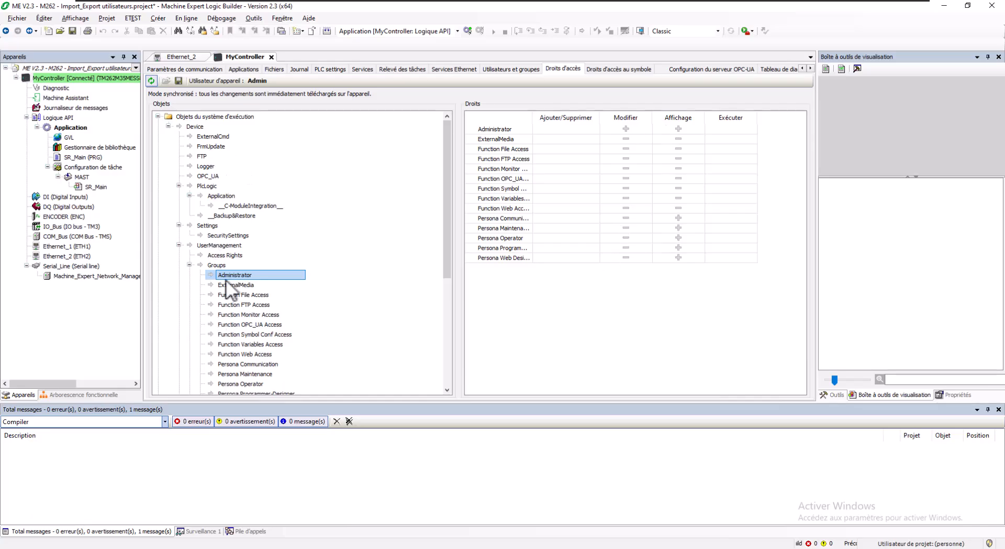
pyautogui.scroll(-7, 233, 285)
pyautogui.scroll(7, 238, 314)
# - Expand the Administrator, Function File Access and Function FTP Access groups to list their members
pyautogui.click(521, 67)
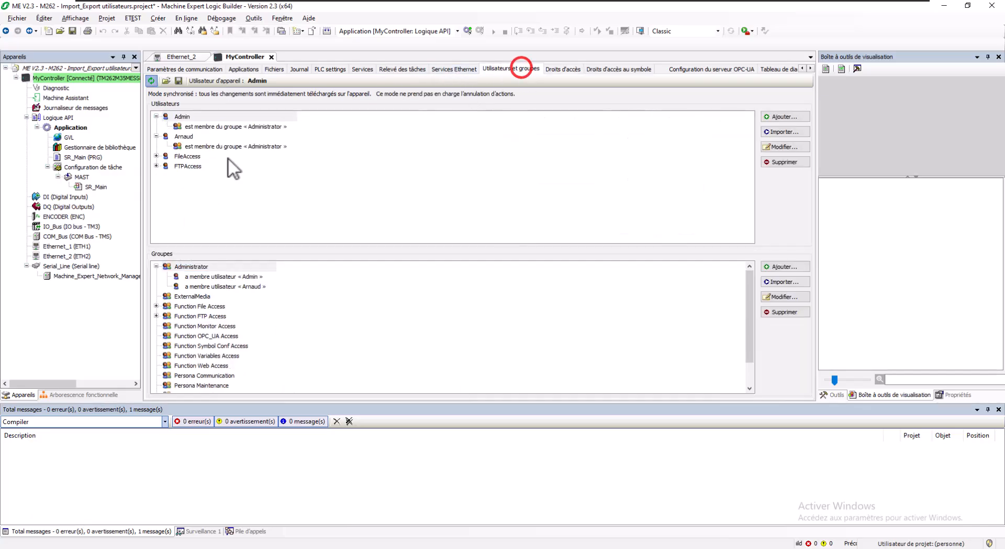
pyautogui.click(198, 266)
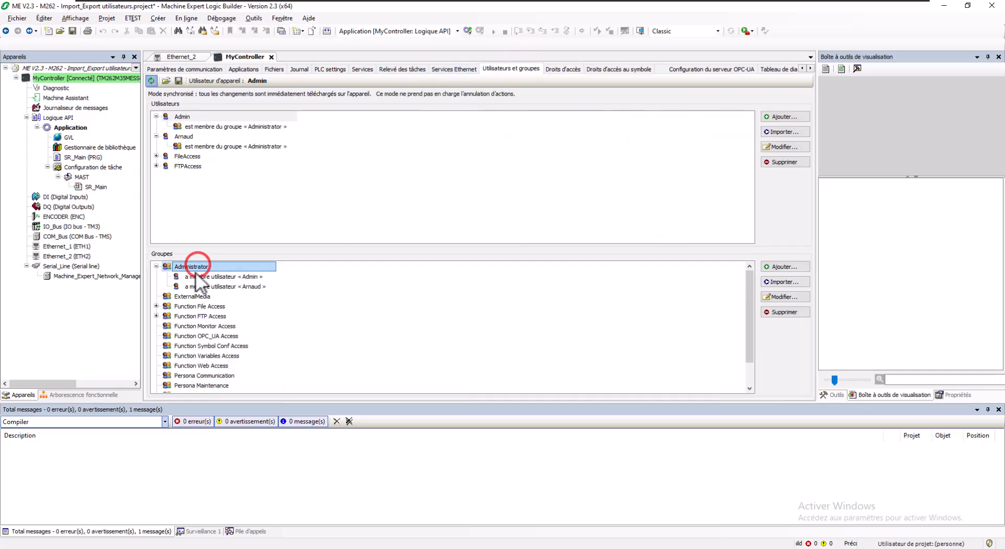
pyautogui.click(155, 307)
pyautogui.click(156, 326)
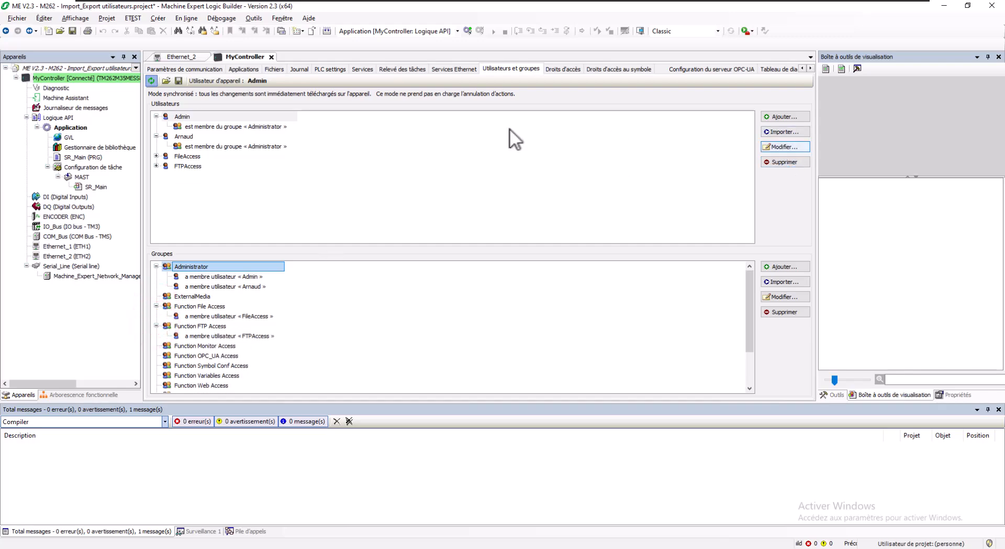
# - Export users and groups with a password to Users_Groups_export.dum2, overwriting the existing file
pyautogui.click(178, 81)
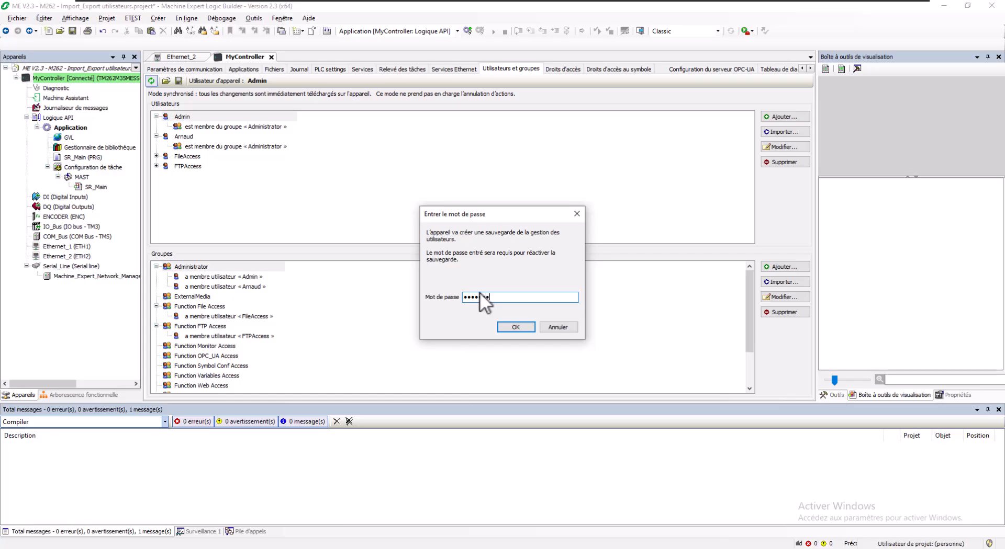
pyautogui.write('***')
pyautogui.click(516, 327)
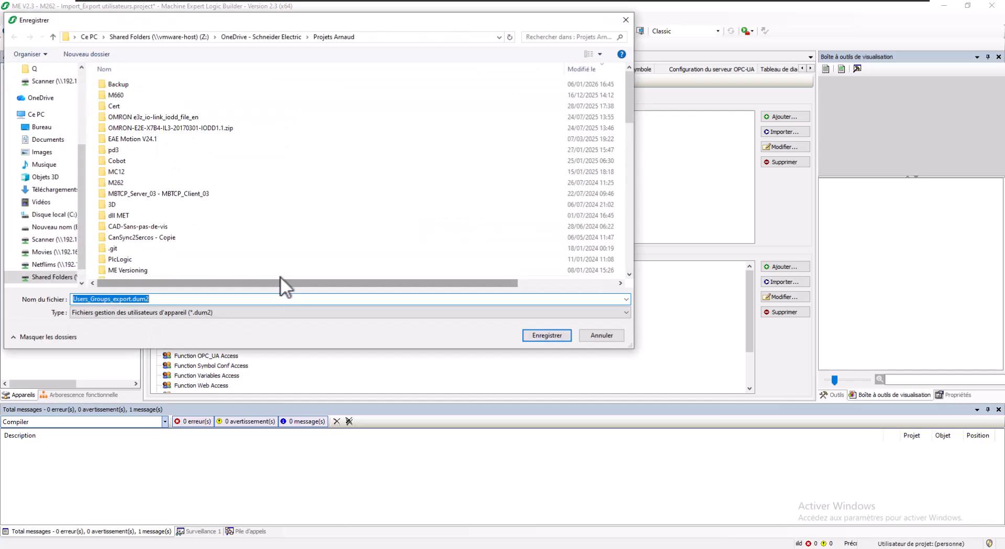
pyautogui.click(534, 336)
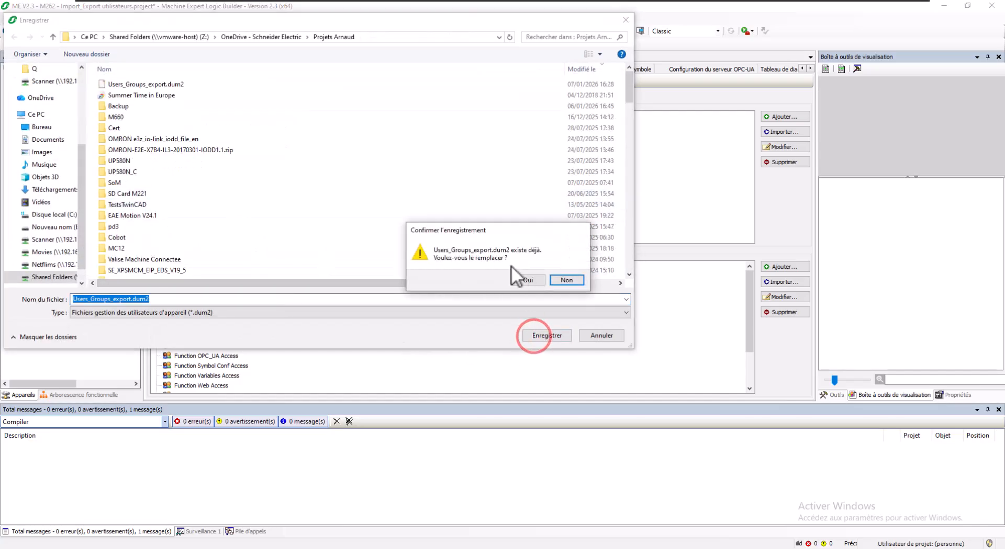
pyautogui.click(525, 279)
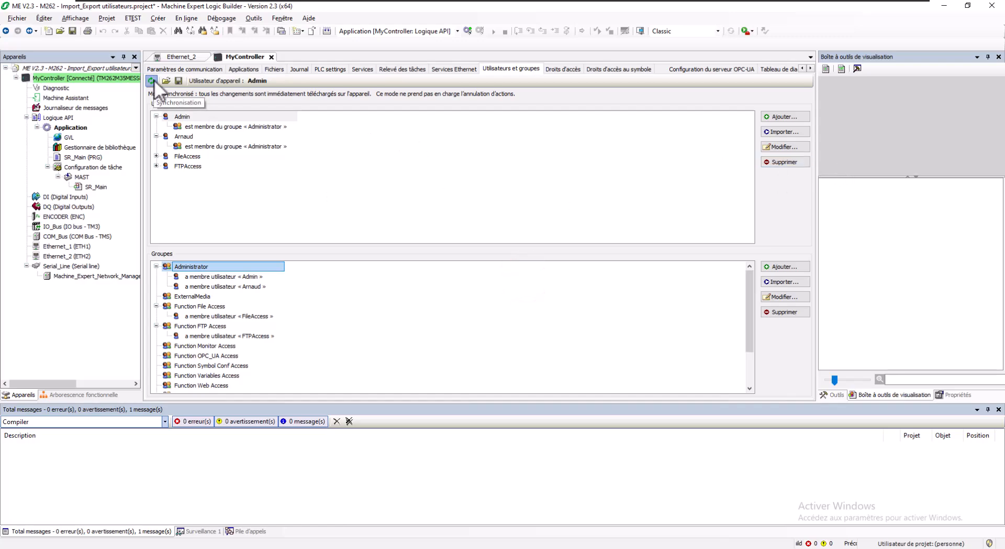
# - Turn off user synchronisation and log out the current device user via Online > Security
pyautogui.click(151, 81)
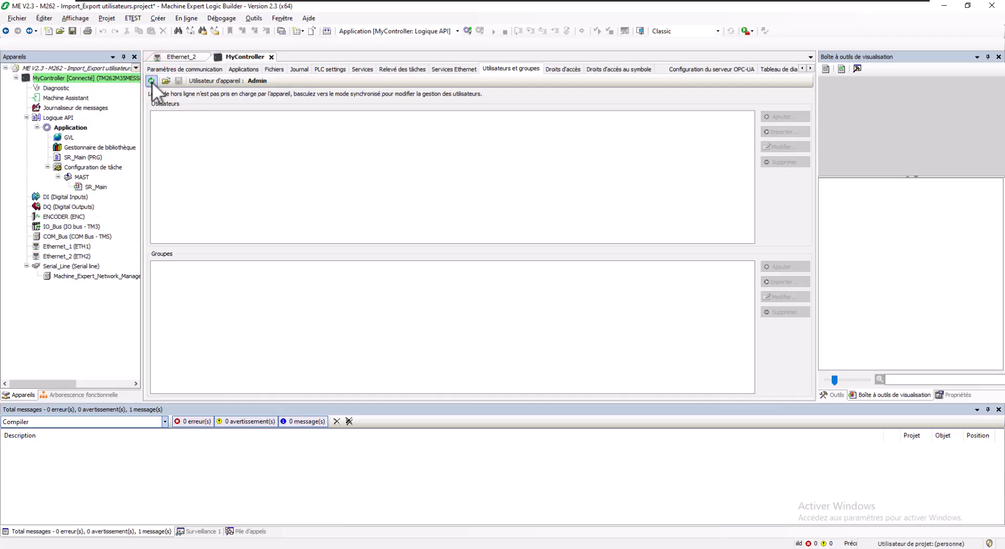
pyautogui.click(186, 18)
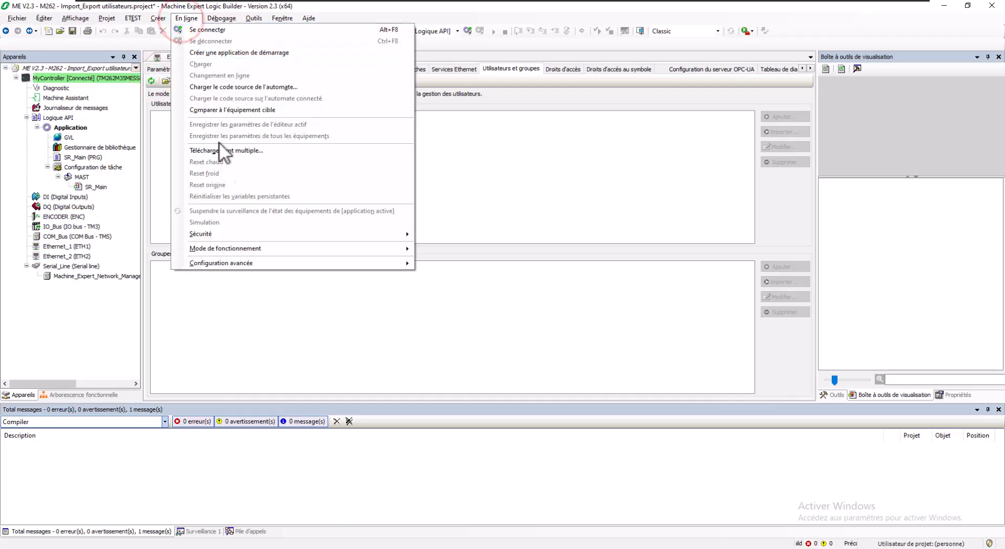
pyautogui.click(224, 234)
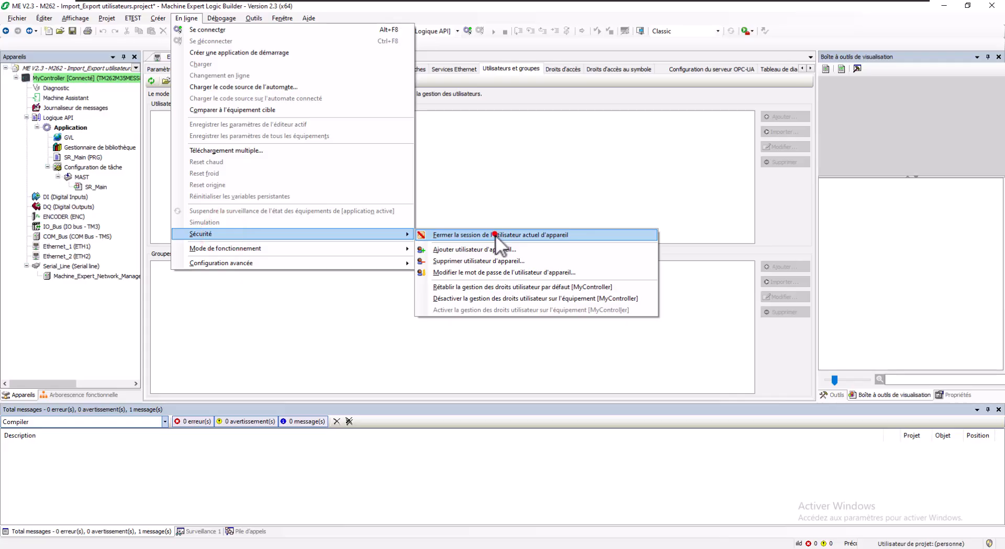
pyautogui.click(495, 235)
# - Resynchronise user management and log in as the new administrator user
pyautogui.click(150, 81)
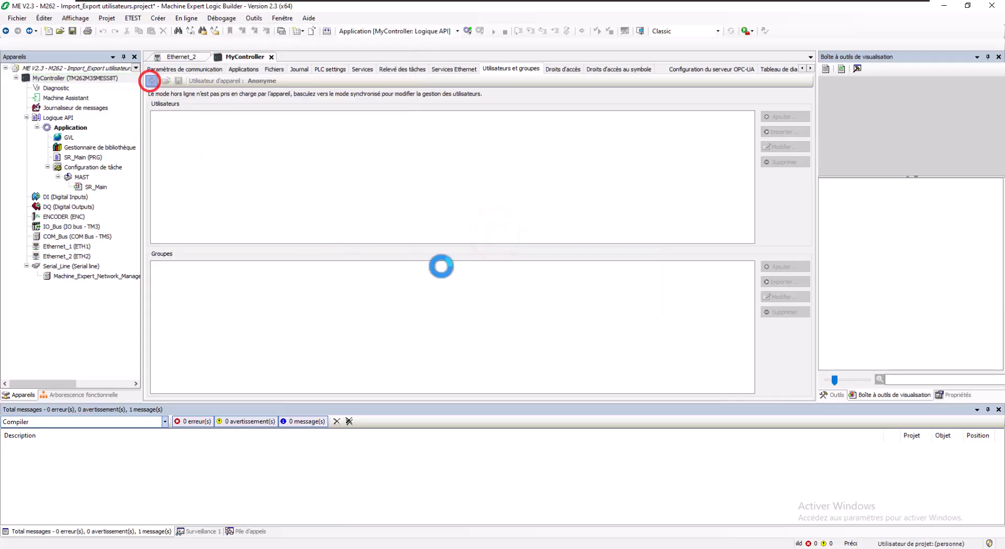
pyautogui.click(476, 284)
pyautogui.write('Arnaud')
pyautogui.press('Tab')
pyautogui.write('••••••••••••')
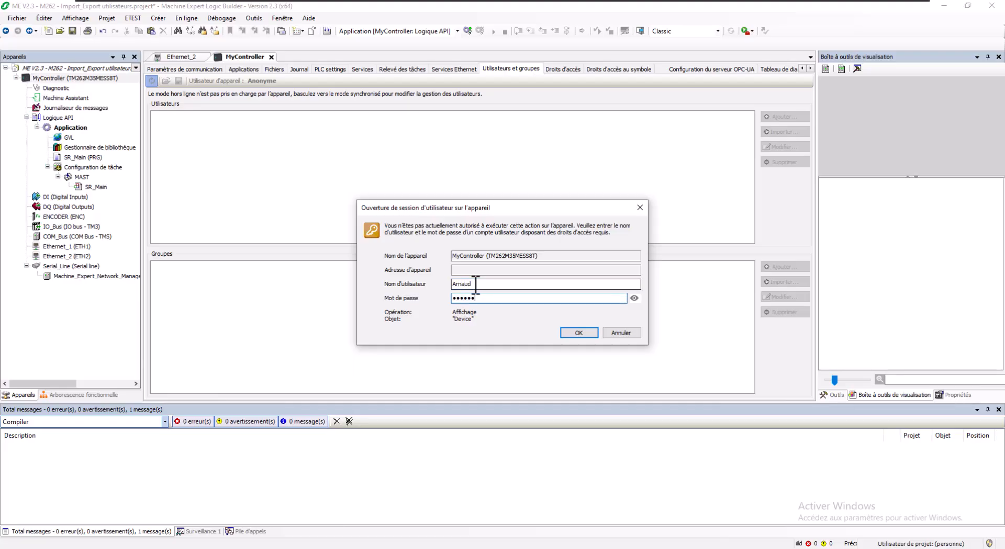
pyautogui.press('Return')
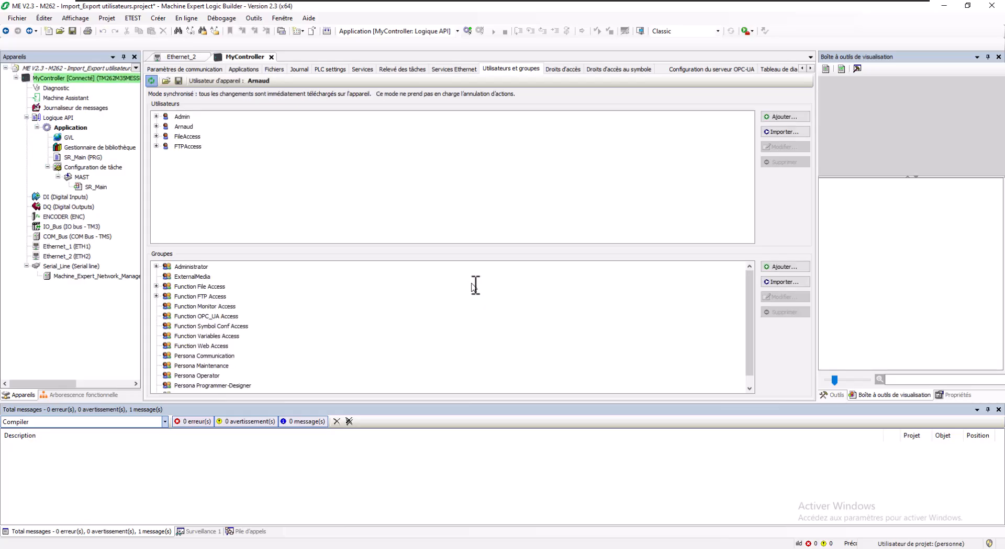
# - Delete the Admin, FileAccess and FTPAccess users, confirming each, then stop user synchronisation
pyautogui.click(188, 116)
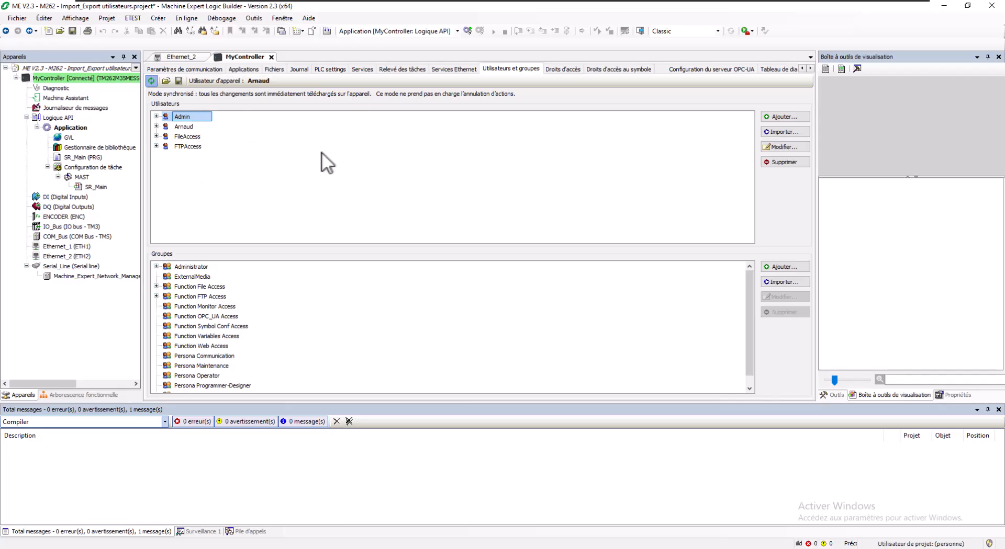
pyautogui.click(773, 163)
pyautogui.click(490, 303)
pyautogui.click(193, 127)
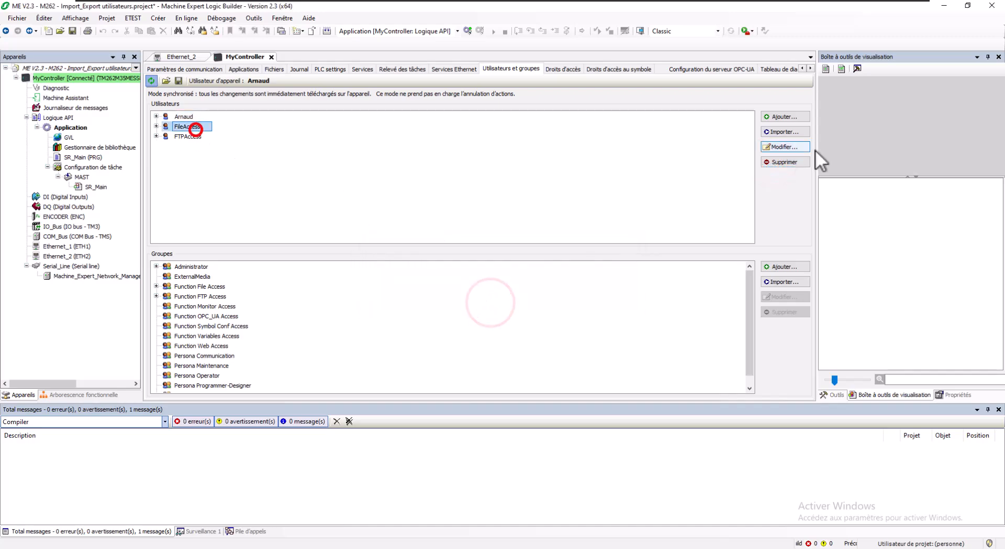
pyautogui.click(784, 162)
pyautogui.click(497, 302)
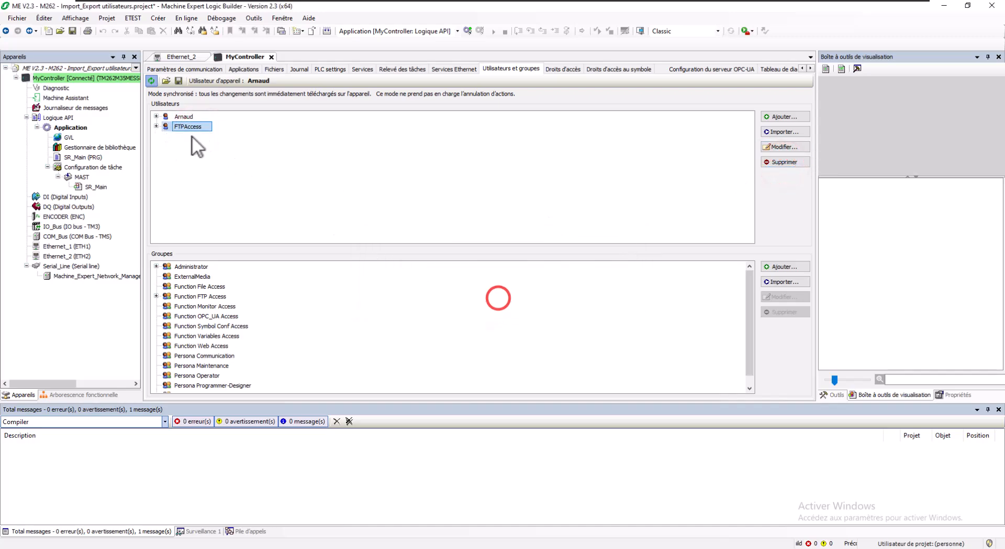
pyautogui.click(770, 163)
pyautogui.click(490, 302)
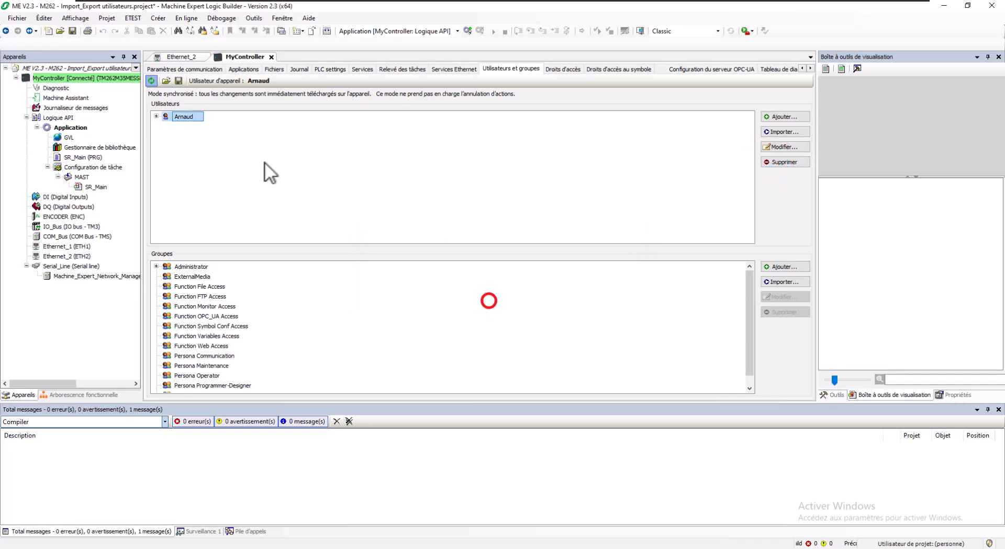
pyautogui.click(151, 80)
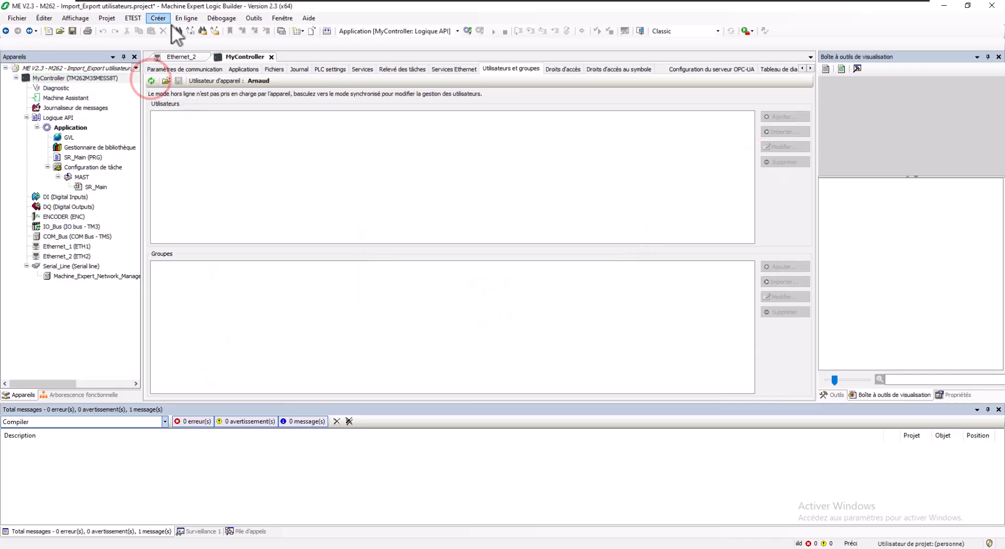
# - Log out of the device, then try logging in as Admin and dismiss the authentication error
pyautogui.click(186, 18)
pyautogui.click(214, 235)
pyautogui.click(469, 236)
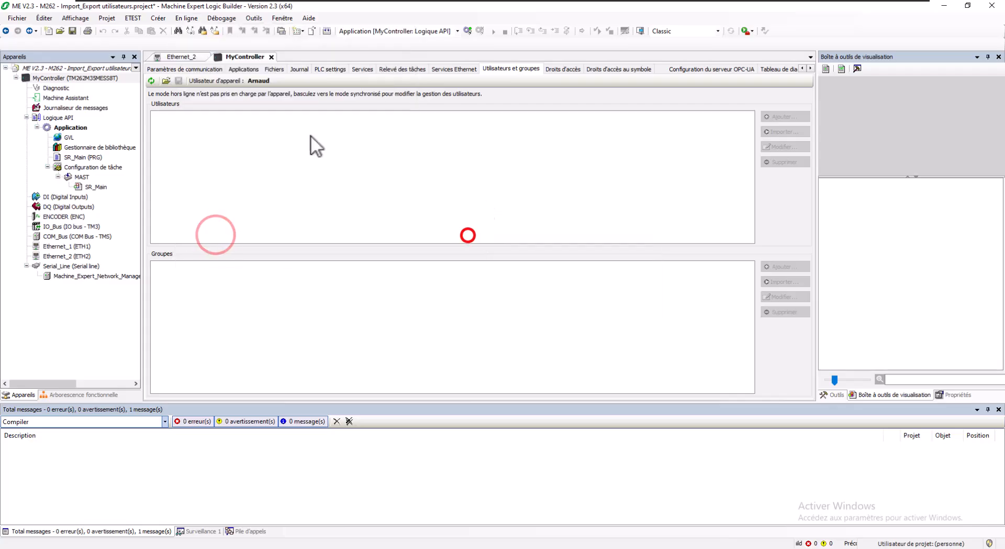
pyautogui.click(152, 81)
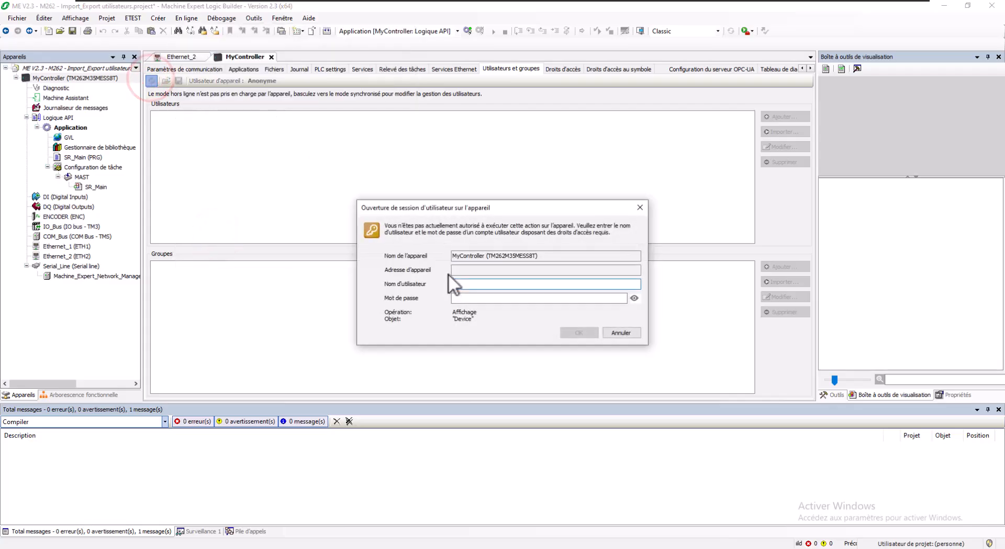
pyautogui.click(478, 283)
pyautogui.write('Admin')
pyautogui.press('Tab')
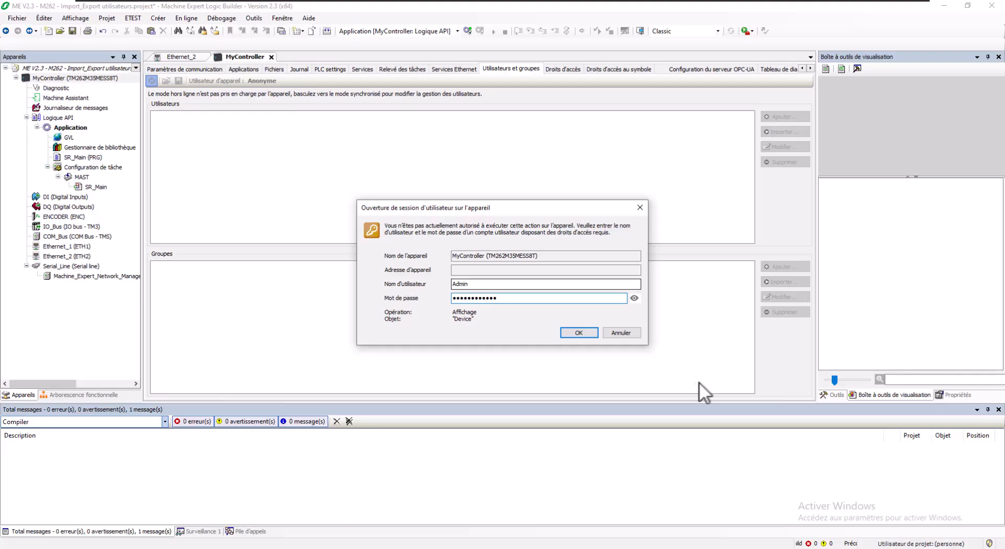
pyautogui.click(595, 335)
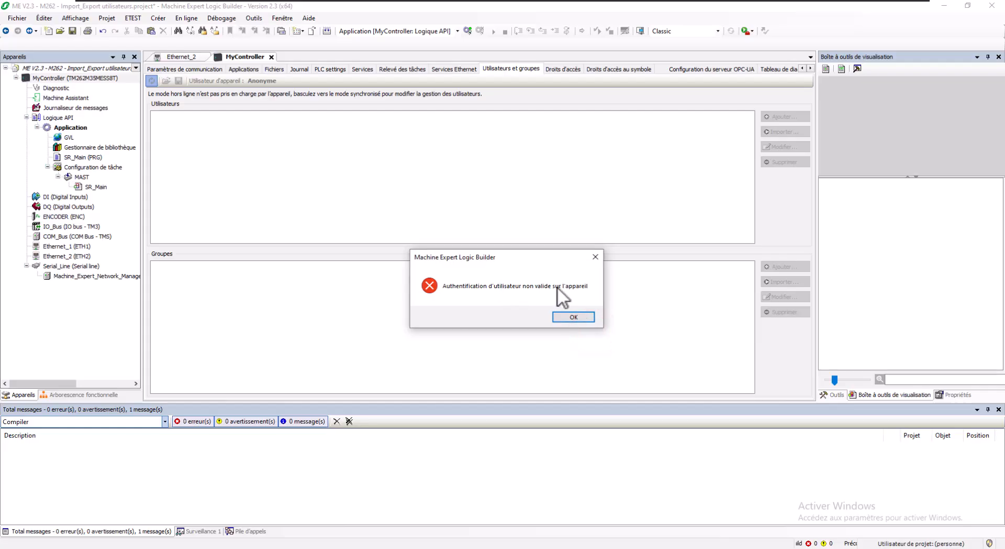
pyautogui.click(574, 317)
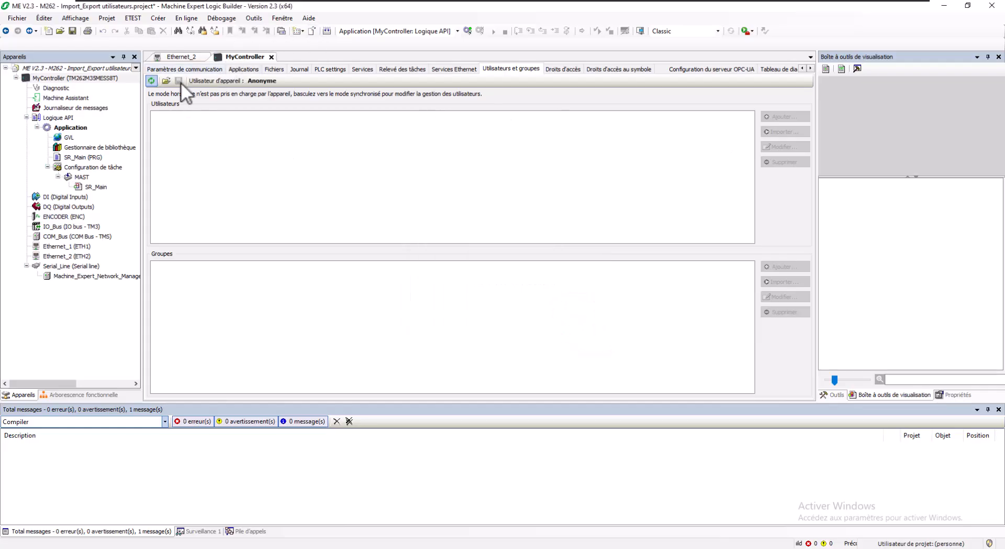
# - Resynchronise and log in to the controller as the new administrator user
pyautogui.click(151, 81)
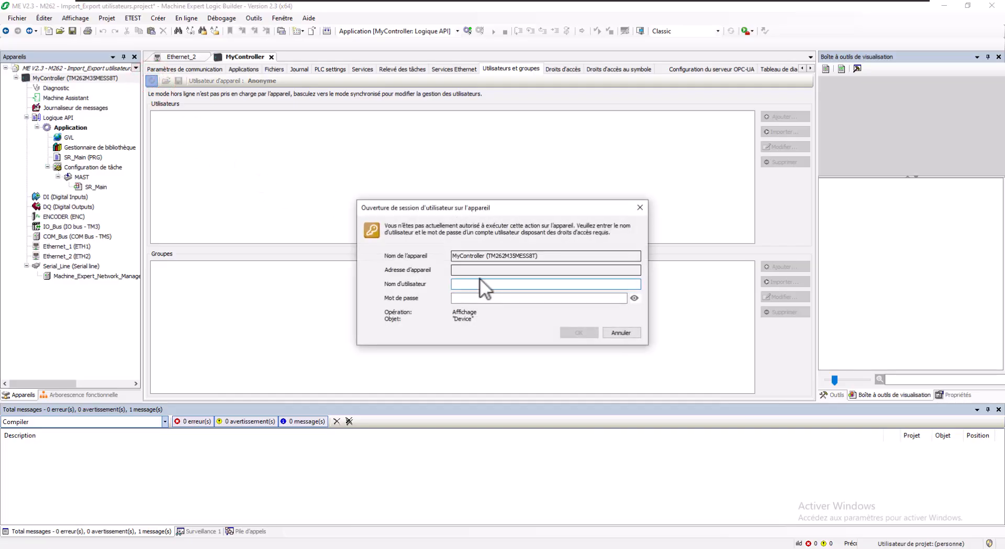
pyautogui.write('Arnaud')
pyautogui.press('Tab')
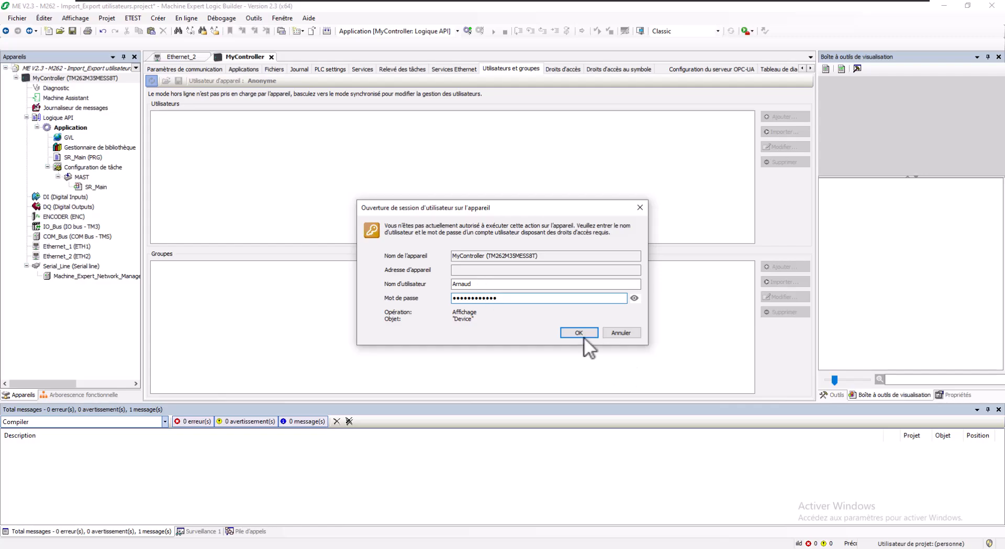
pyautogui.click(570, 334)
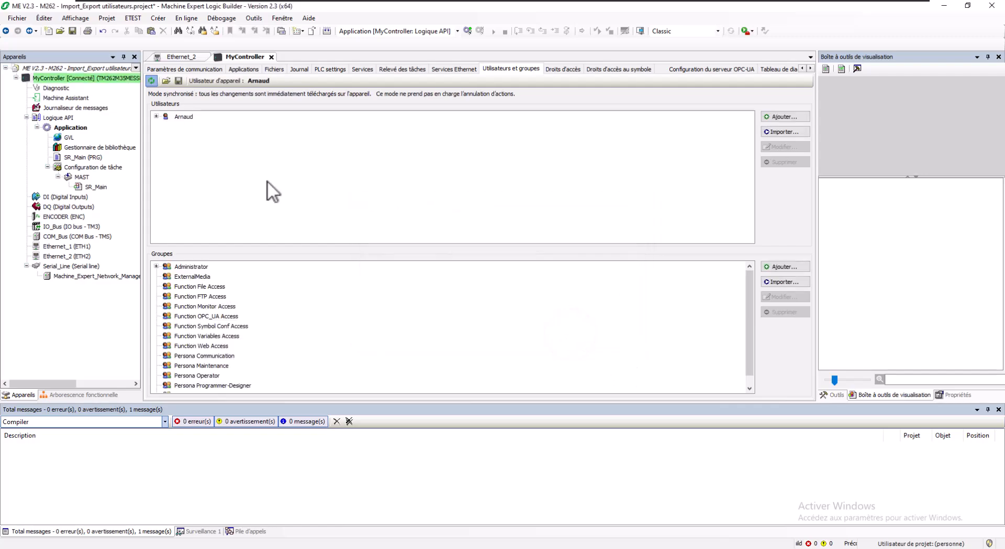
# - Load the user list from Users_Groups_export.dum2 and confirm the backup password
pyautogui.click(167, 80)
pyautogui.click(143, 84)
pyautogui.click(545, 334)
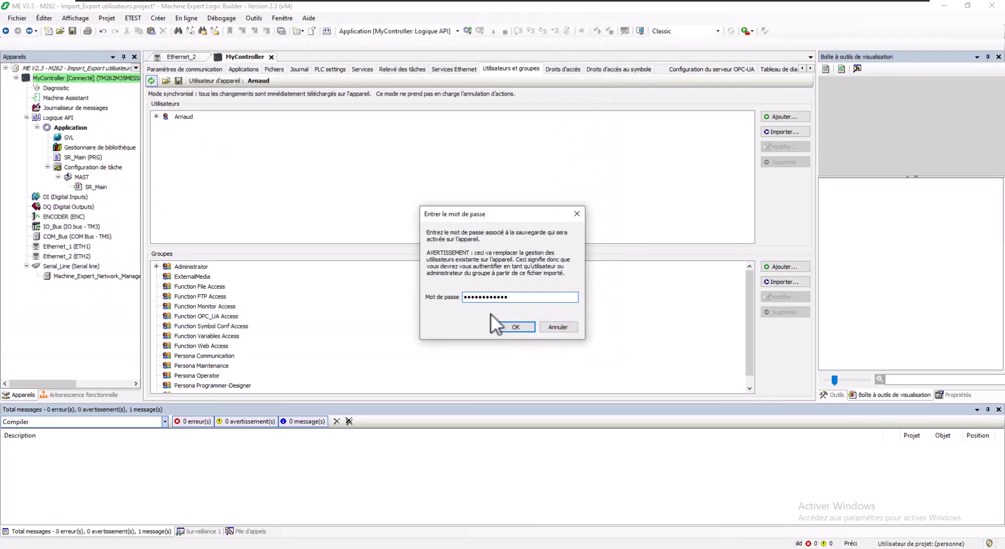
pyautogui.click(513, 327)
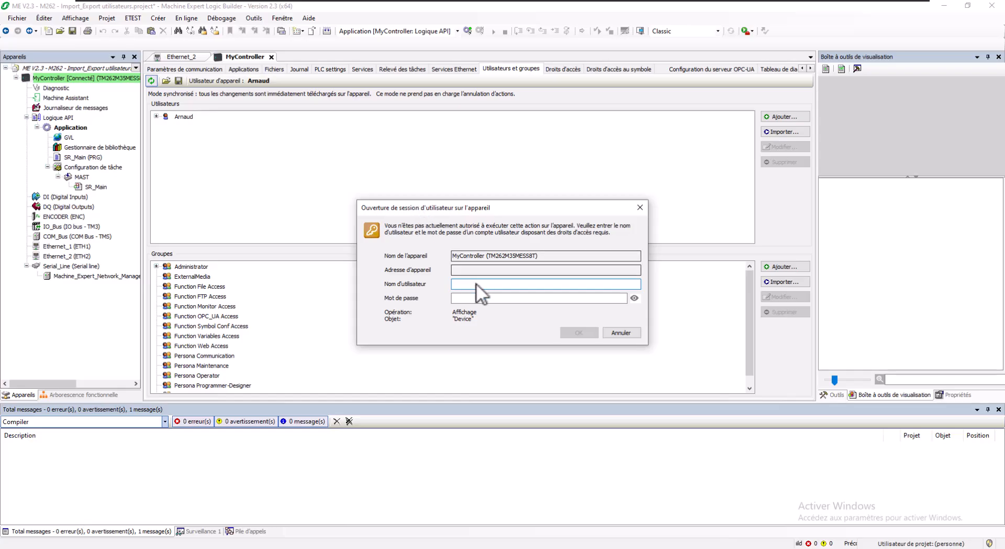
# - Log back in to the controller as Arnaud with the account password to reload the users
pyautogui.write('Arnaud')
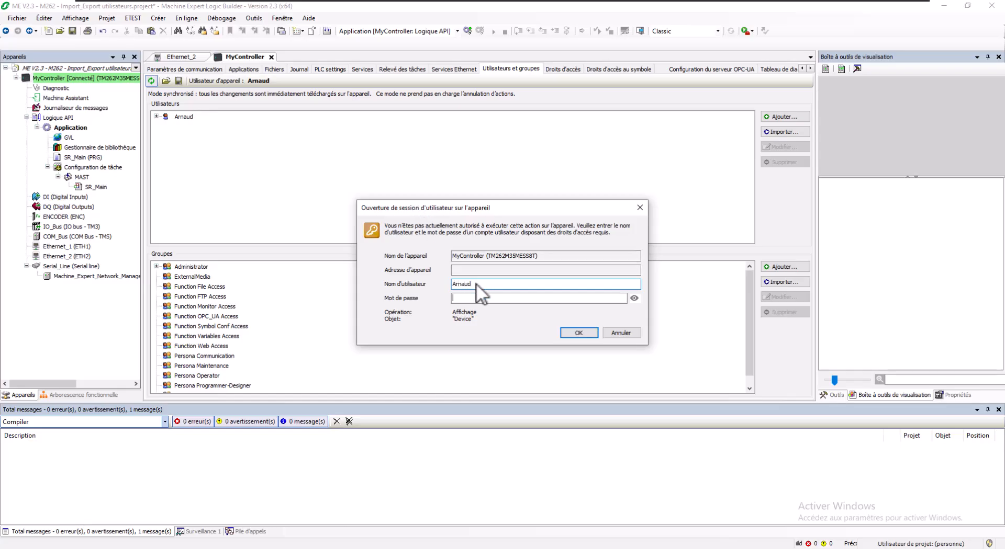
pyautogui.press('Tab')
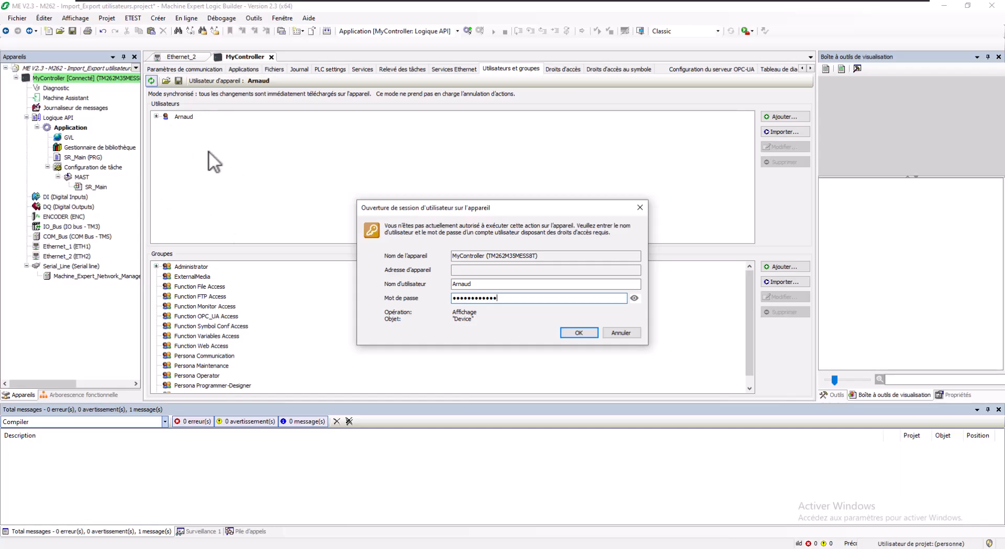
pyautogui.click(579, 333)
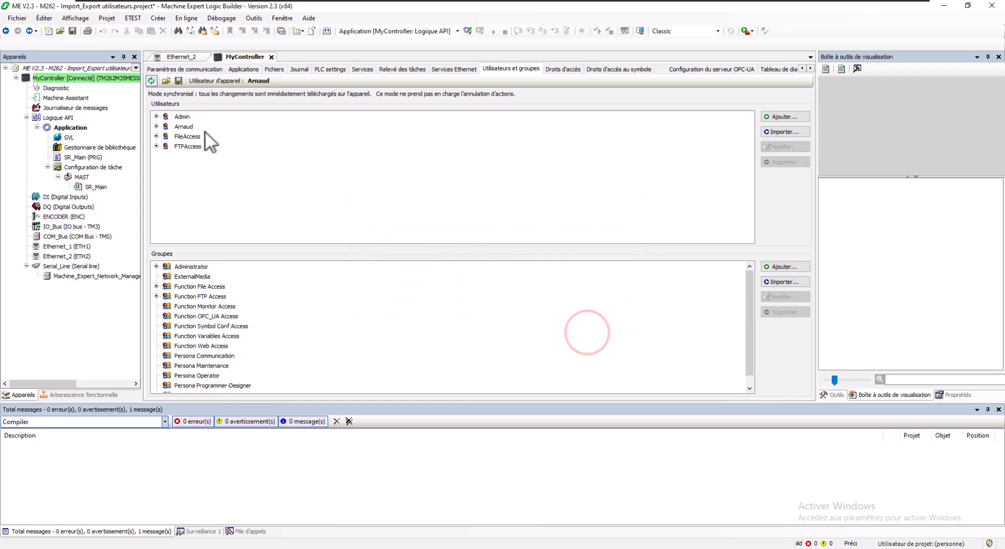
# - Stop user synchronisation and log out the current device user via En ligne > Sécurité > Fermer la session
pyautogui.click(151, 81)
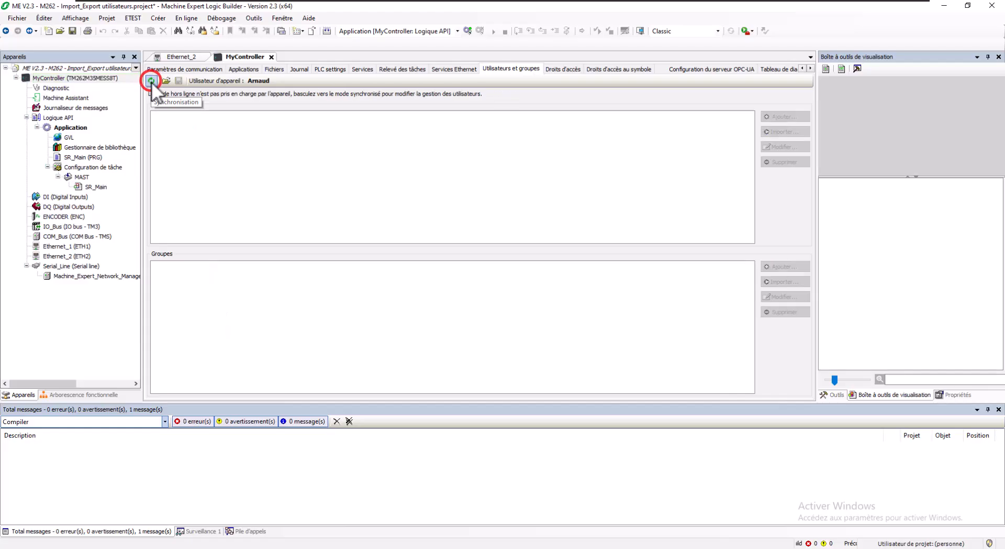
pyautogui.click(187, 19)
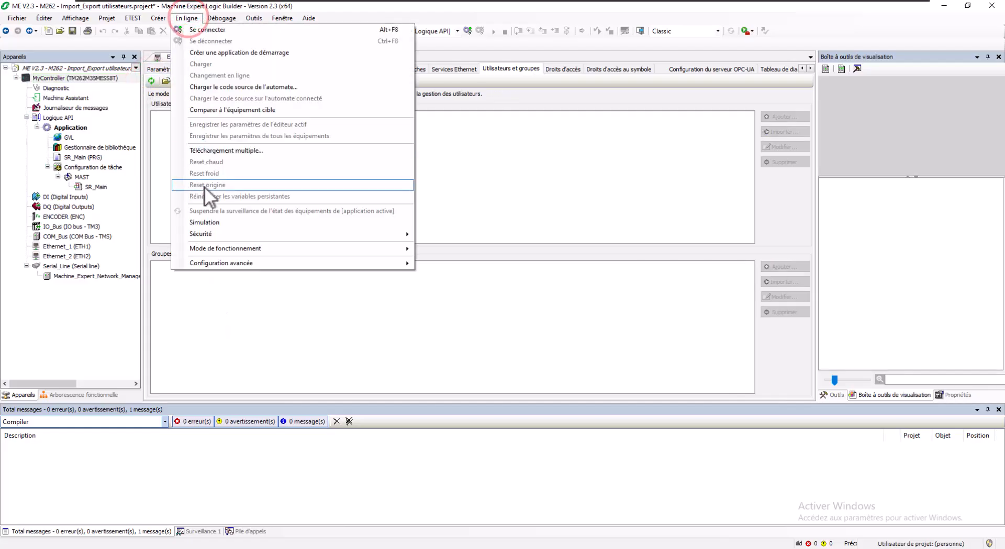
pyautogui.click(215, 232)
pyautogui.click(482, 235)
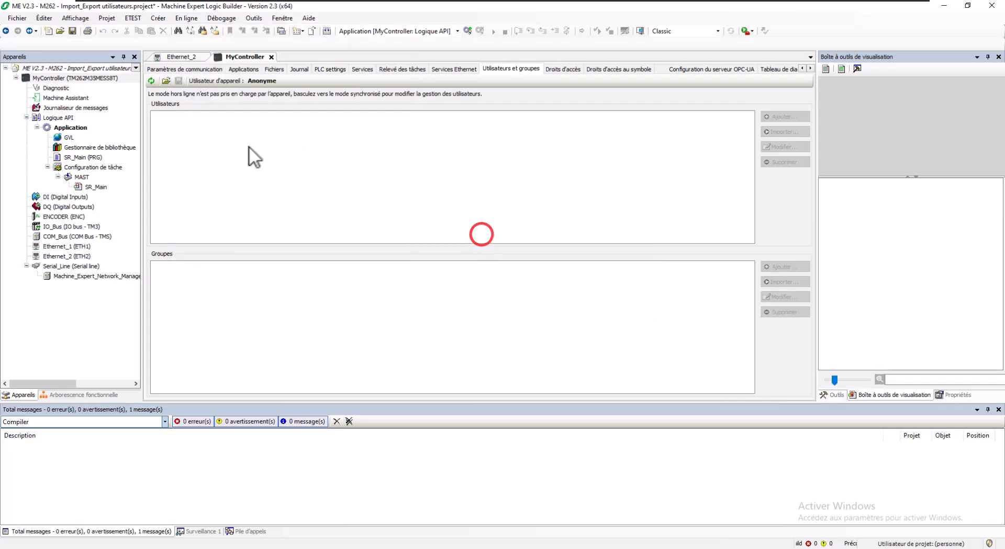
# - Reconnect to the controller's user management as Admin with its password
pyautogui.click(151, 80)
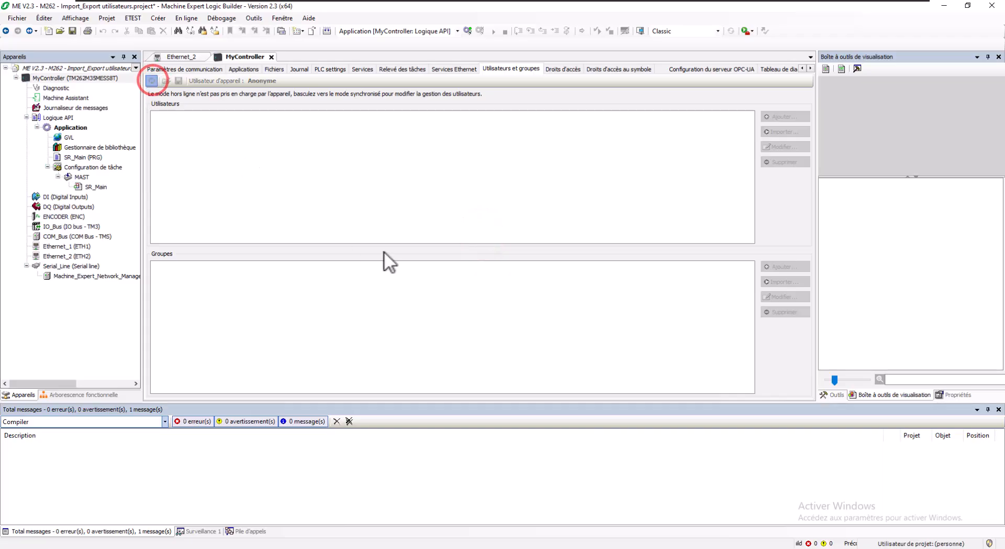
pyautogui.write('Admin')
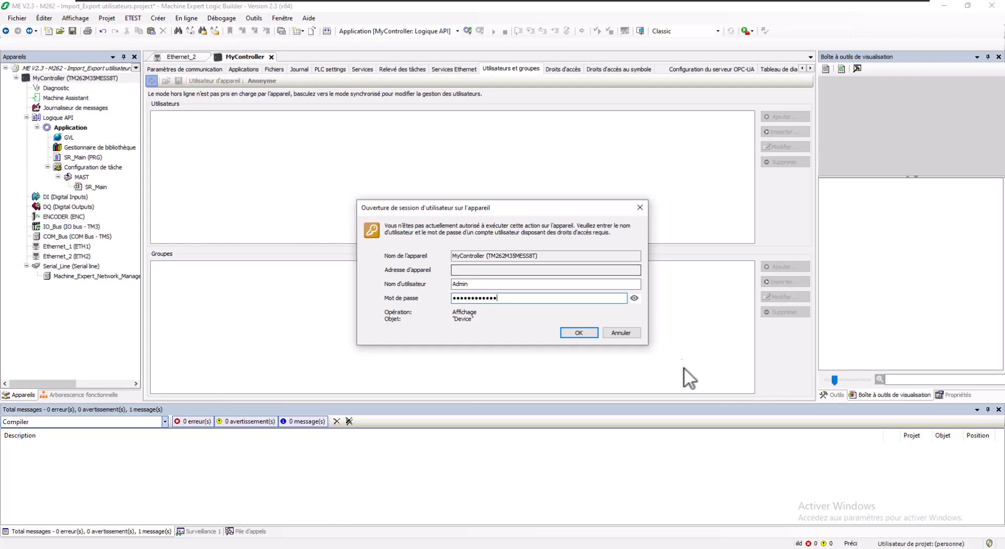
pyautogui.click(571, 333)
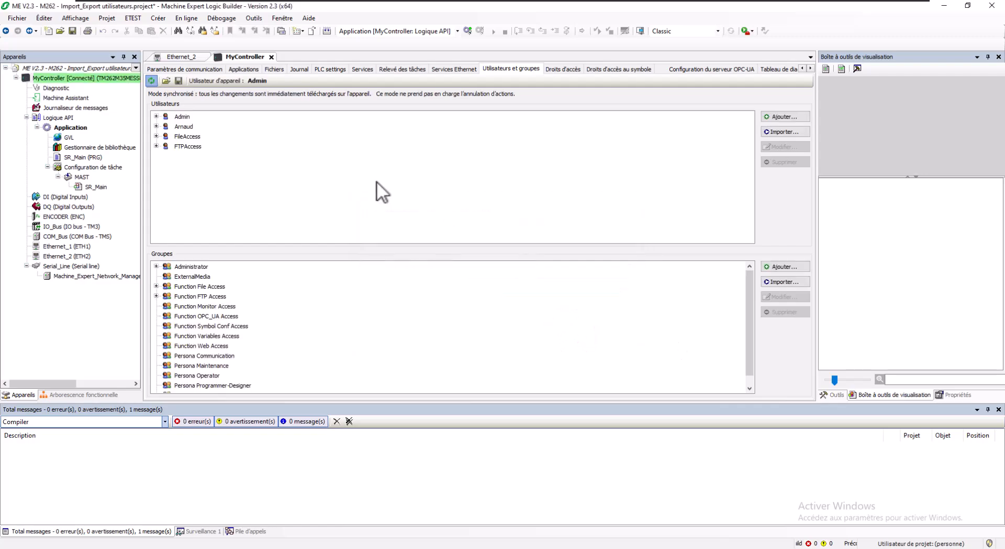